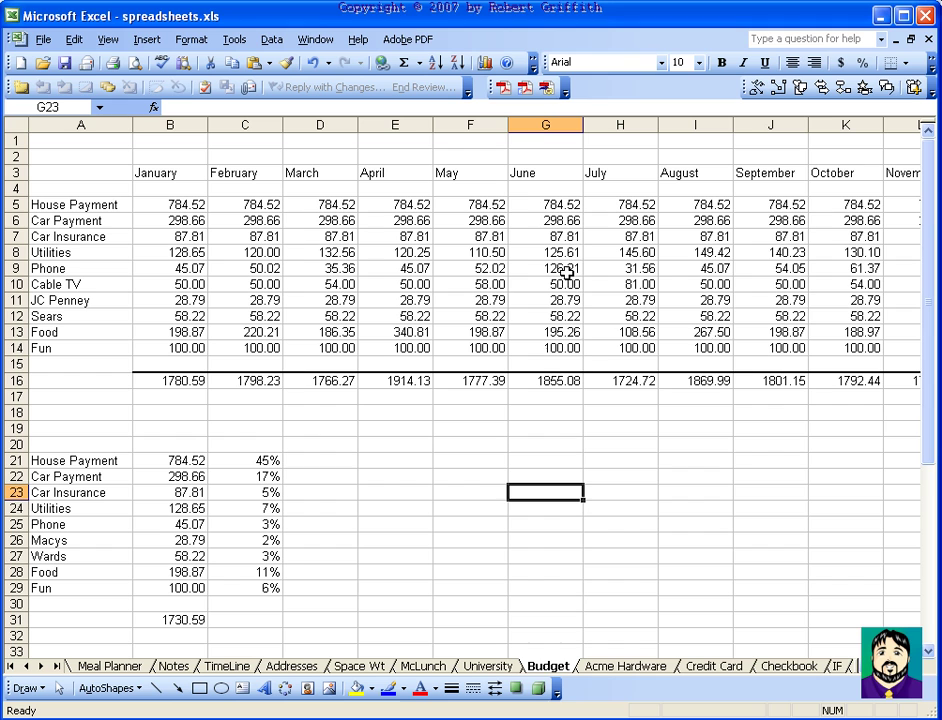
# Add a comment reading 'In-Laws were staying with us' to the 126.21 June Phone amount in G9
pyautogui.rightClick(567, 268)
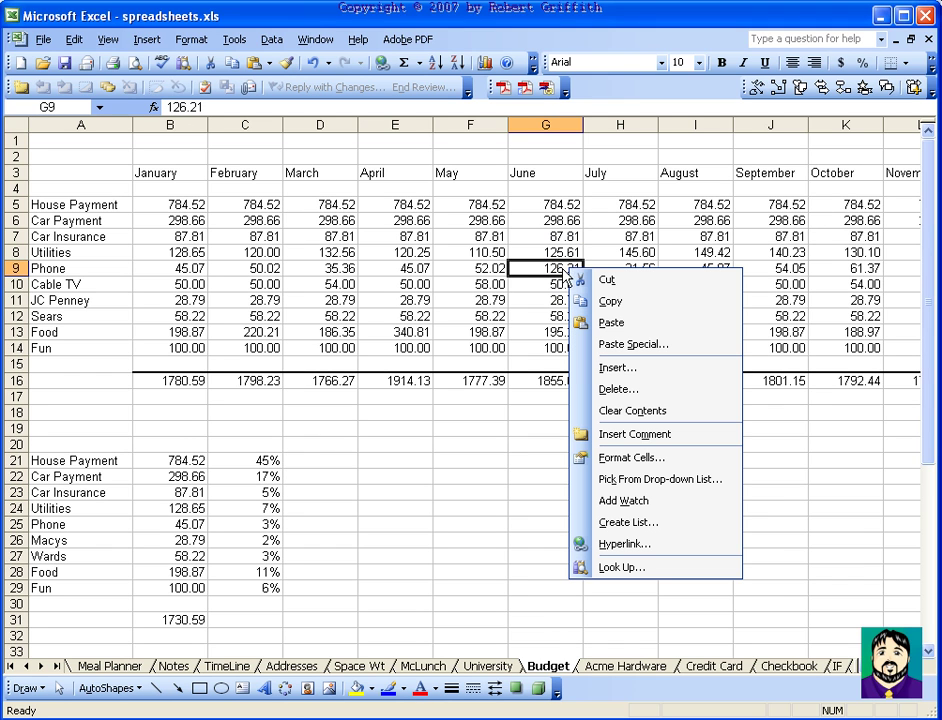
pyautogui.click(666, 436)
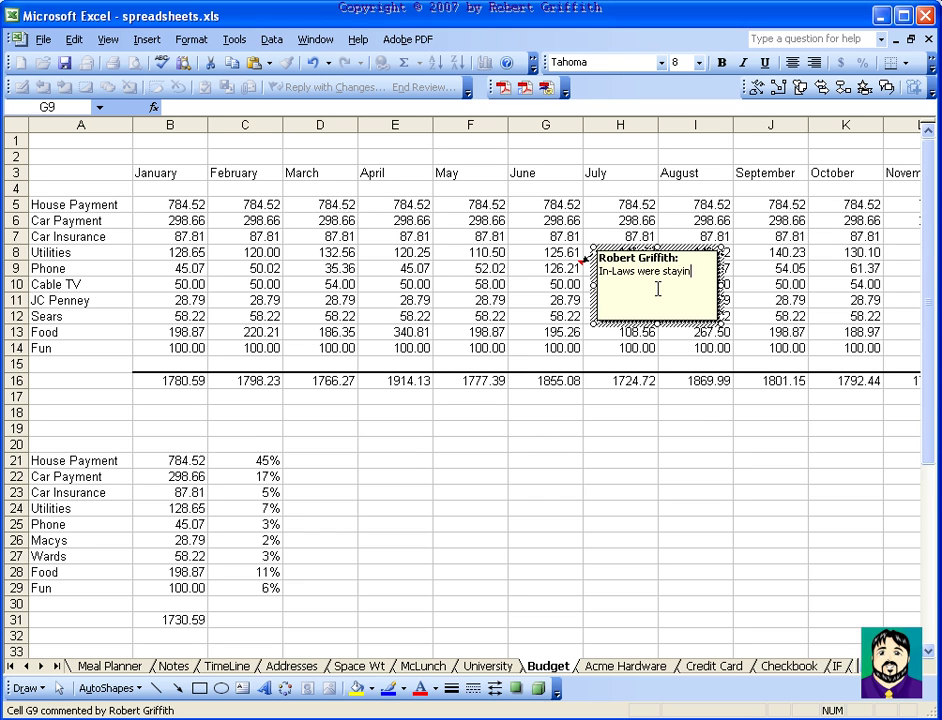
pyautogui.write('In-Laws were staying with us')
pyautogui.click(612, 429)
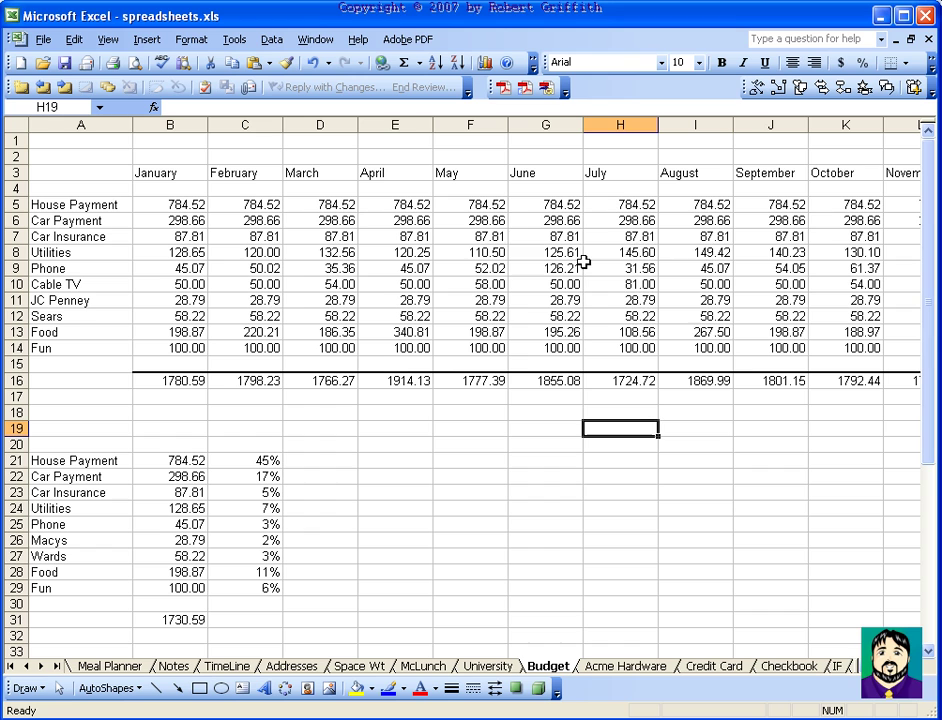
pyautogui.moveTo(580, 268)
# Show G9's comment and drag its box down to around rows 20–24
pyautogui.rightClick(580, 265)
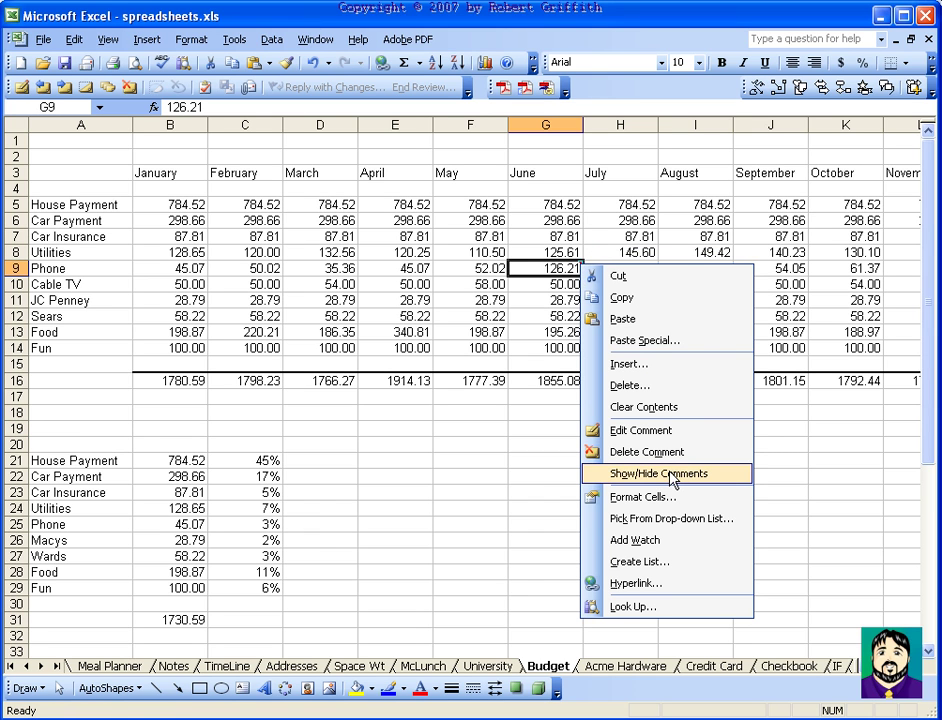
pyautogui.click(671, 474)
pyautogui.click(652, 268)
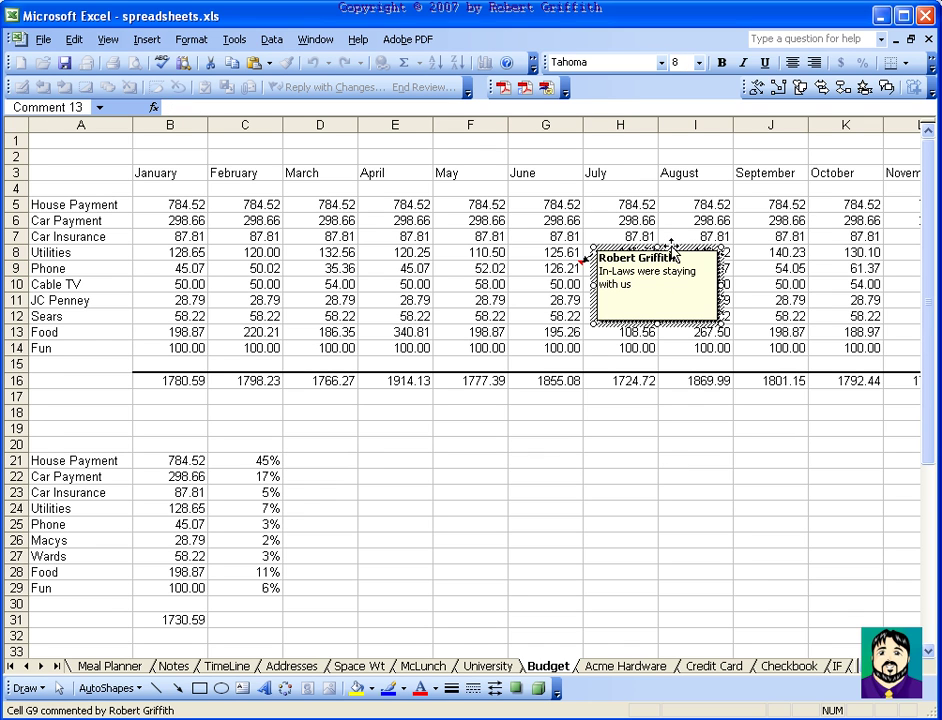
pyautogui.moveTo(672, 256); pyautogui.dragTo(675, 437)
pyautogui.click(793, 431)
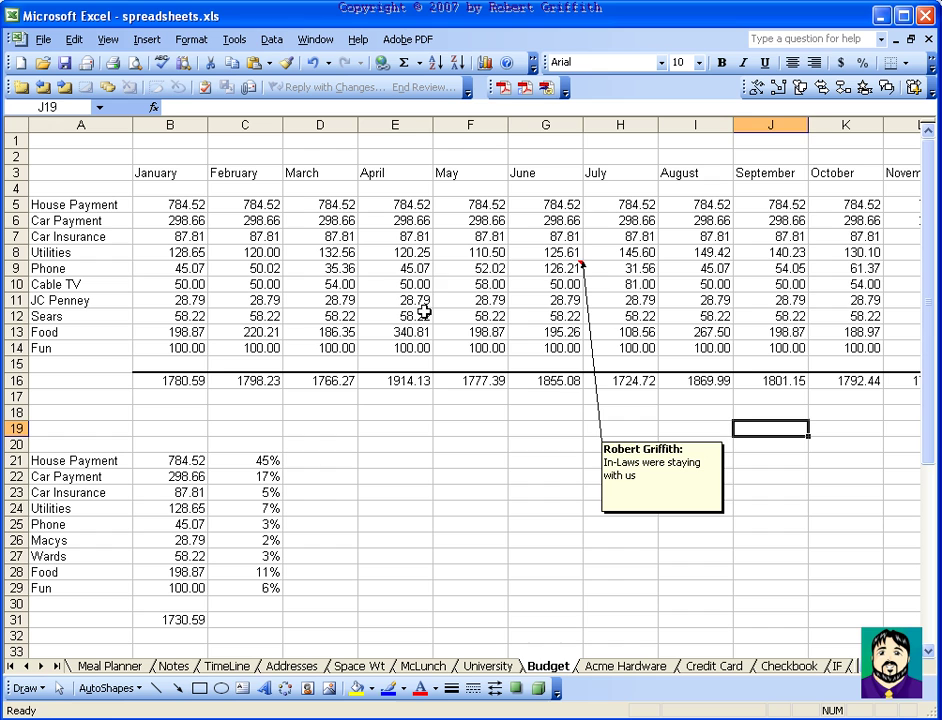
# Hide G9's comment again so only its red indicator remains, then move to D7
pyautogui.rightClick(568, 269)
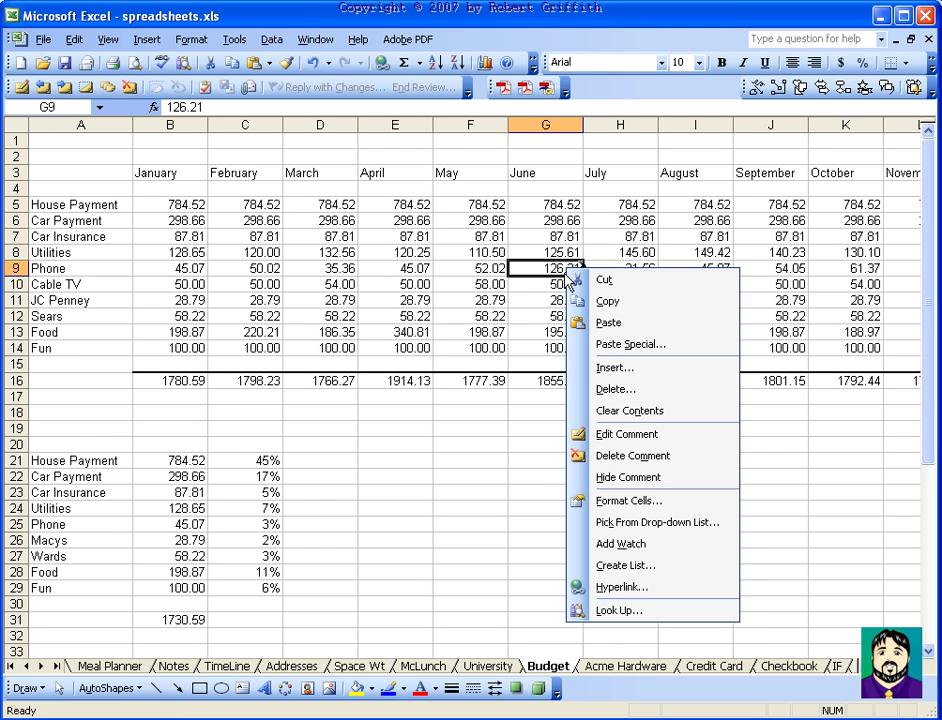
pyautogui.click(652, 478)
pyautogui.rightClick(559, 268)
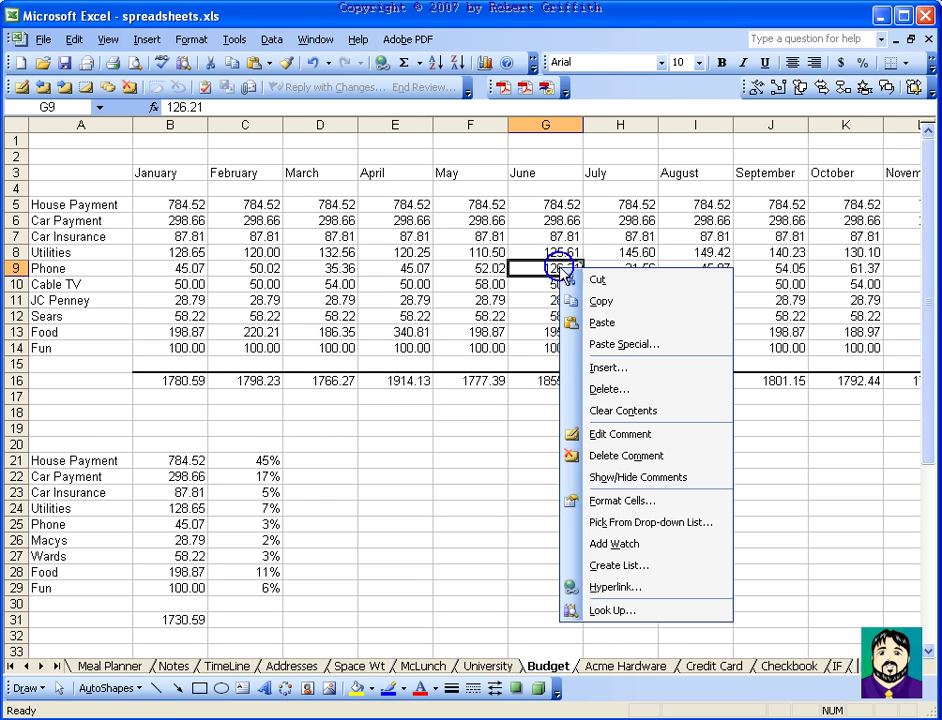
pyautogui.click(630, 478)
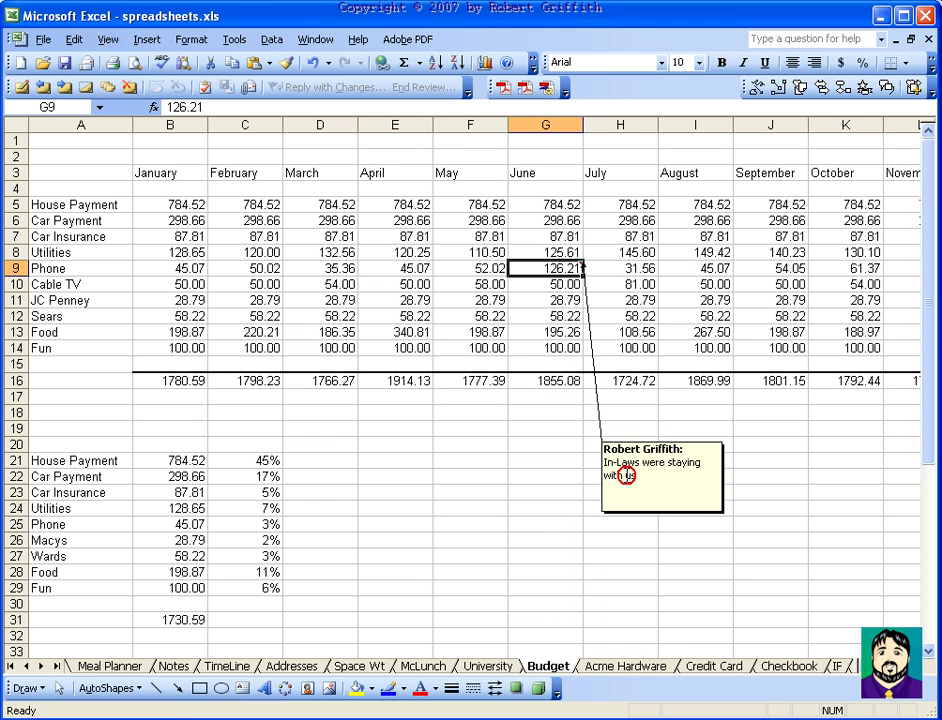
pyautogui.rightClick(543, 268)
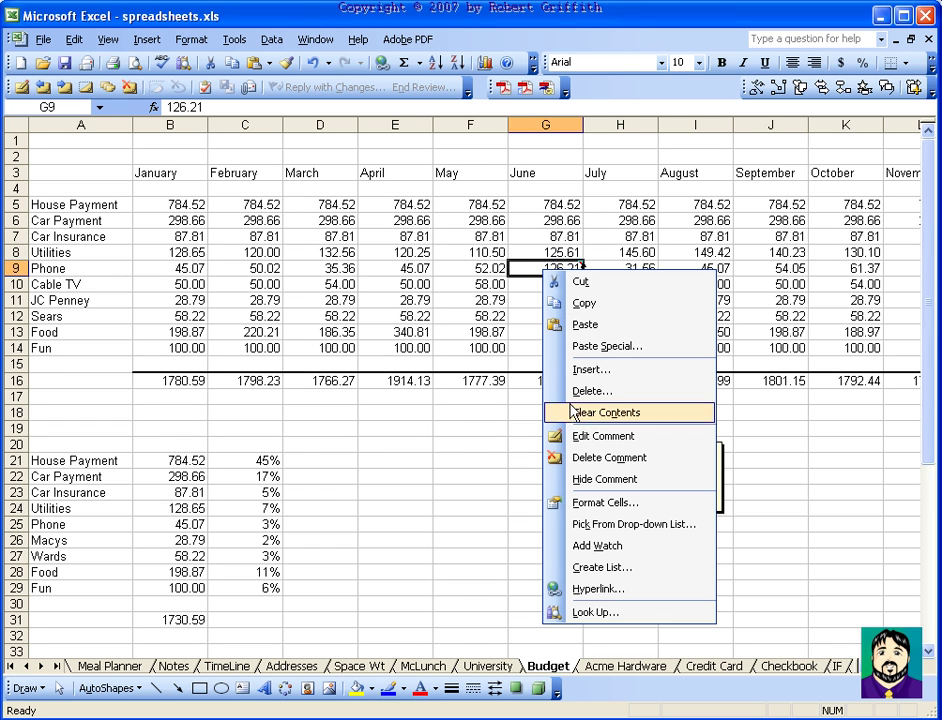
pyautogui.click(596, 480)
pyautogui.press('Left')
pyautogui.press('Left')
pyautogui.press('Left')
pyautogui.press('Up')
pyautogui.press('Up')
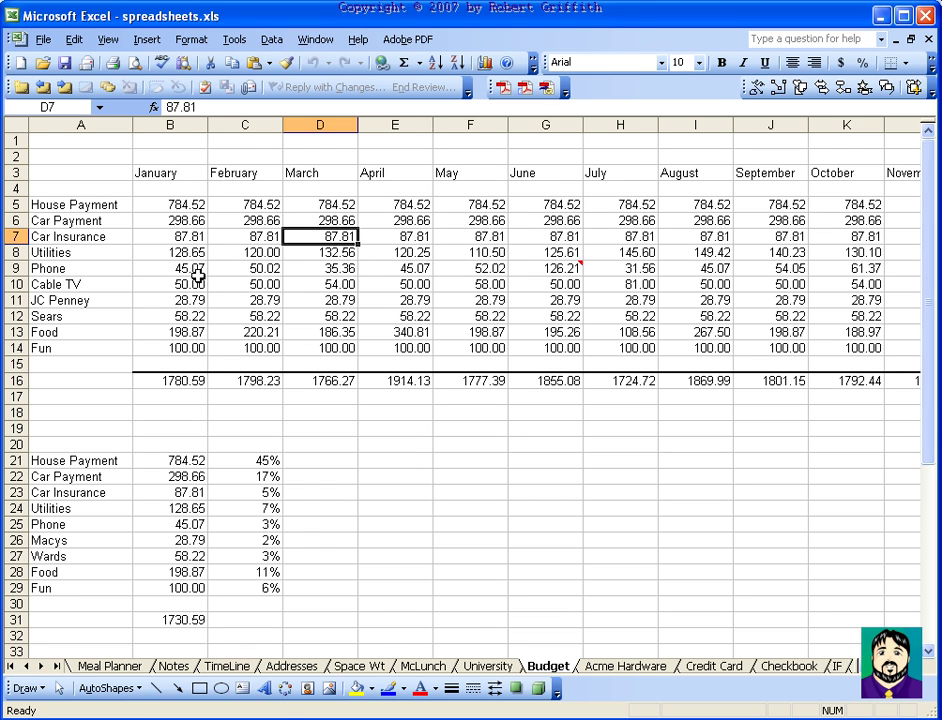
# Freeze panes at cell B4 so rows 1–3 and column A stay fixed
pyautogui.hscroll(5, 733, 417)
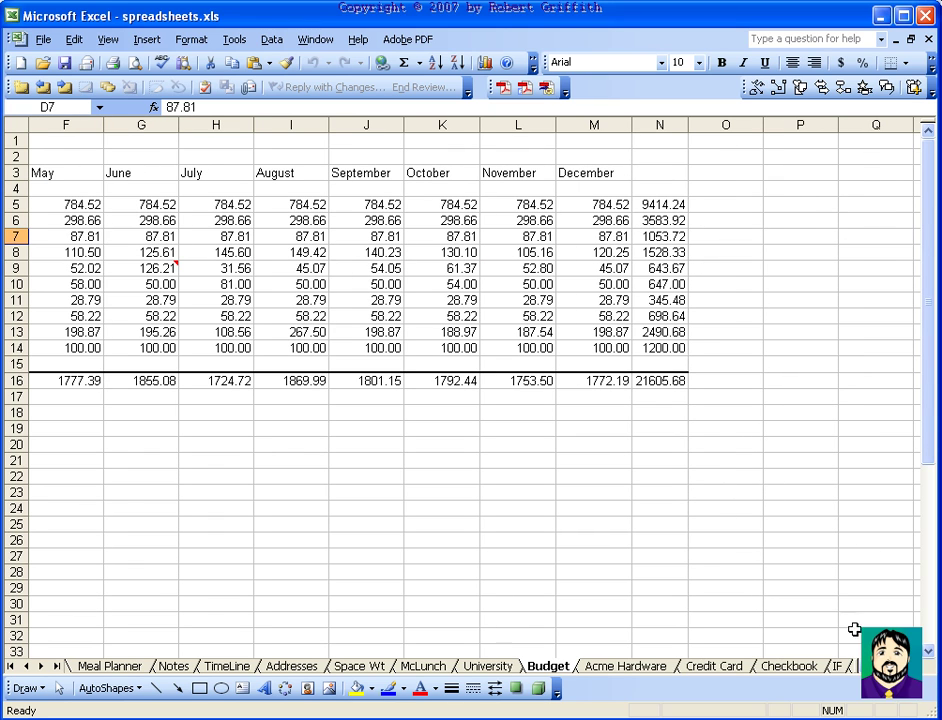
pyautogui.hscroll(-5, 470, 390)
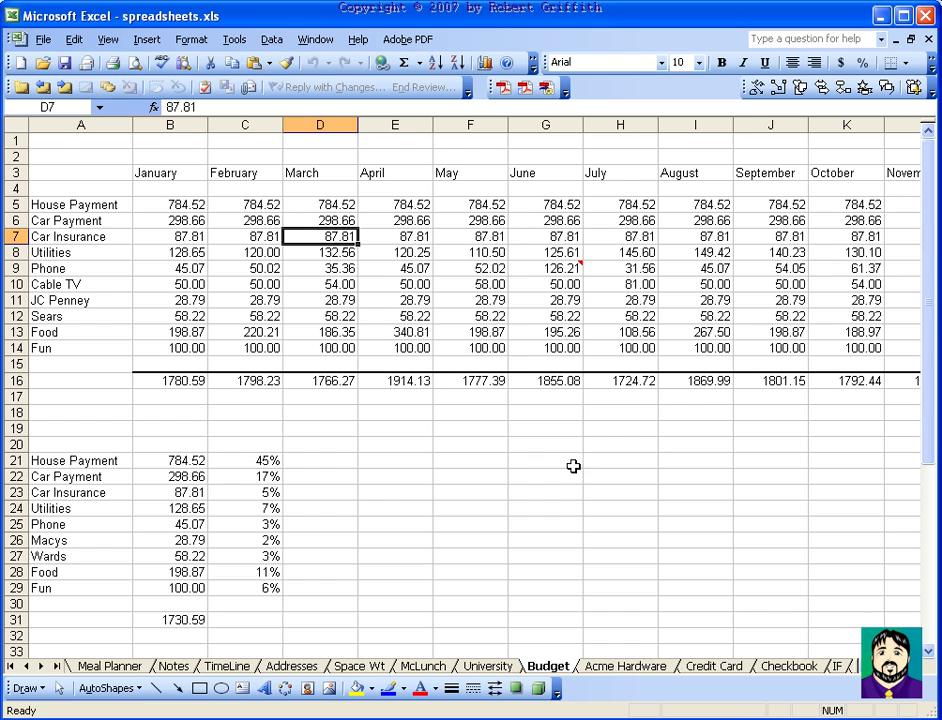
pyautogui.click(146, 187)
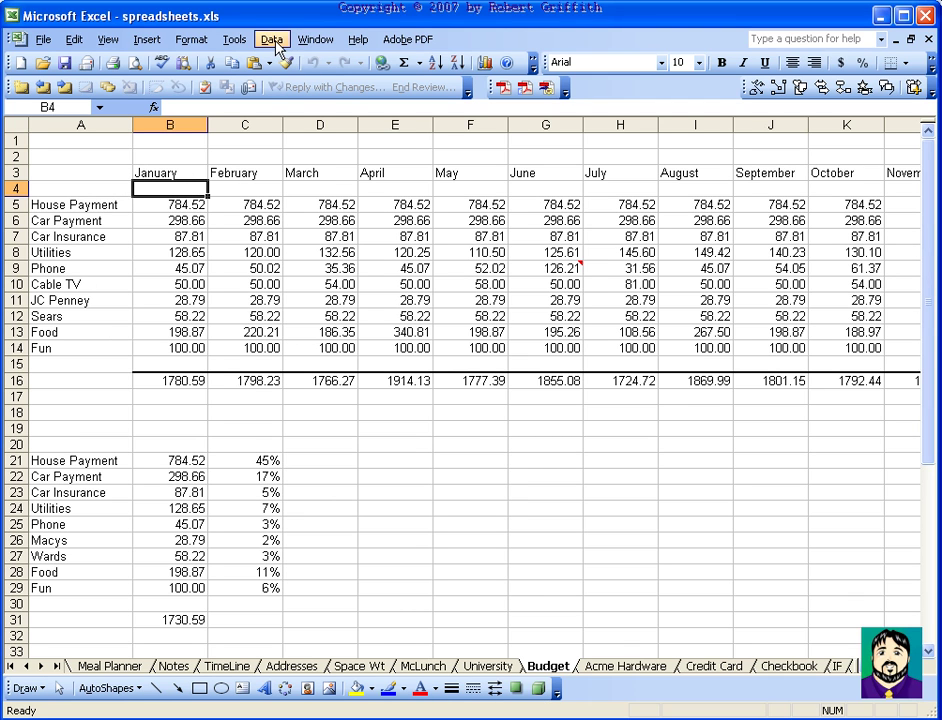
pyautogui.click(310, 42)
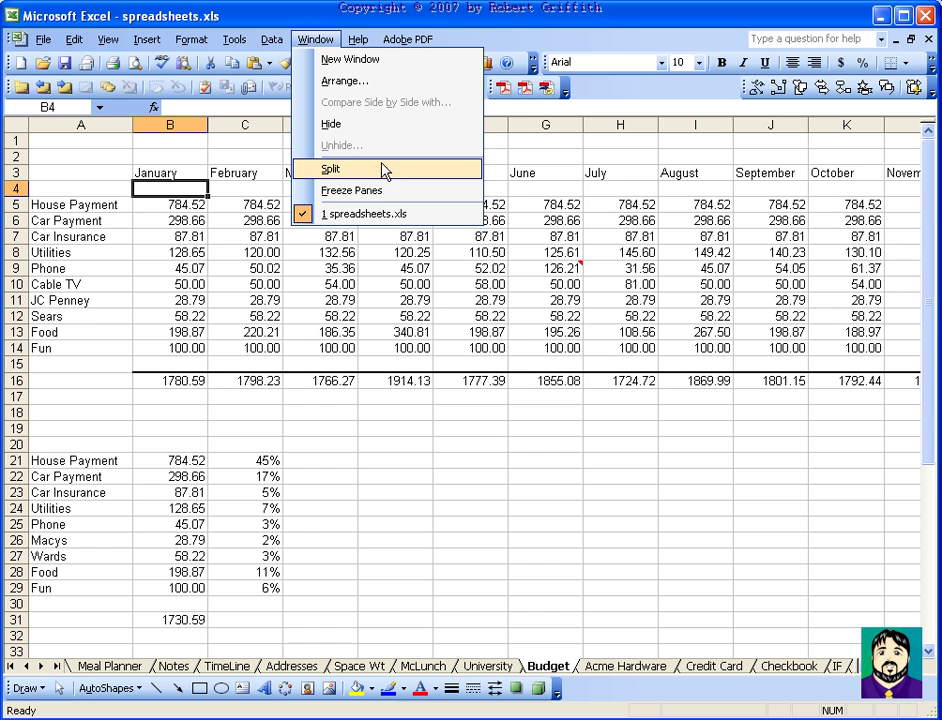
pyautogui.click(389, 195)
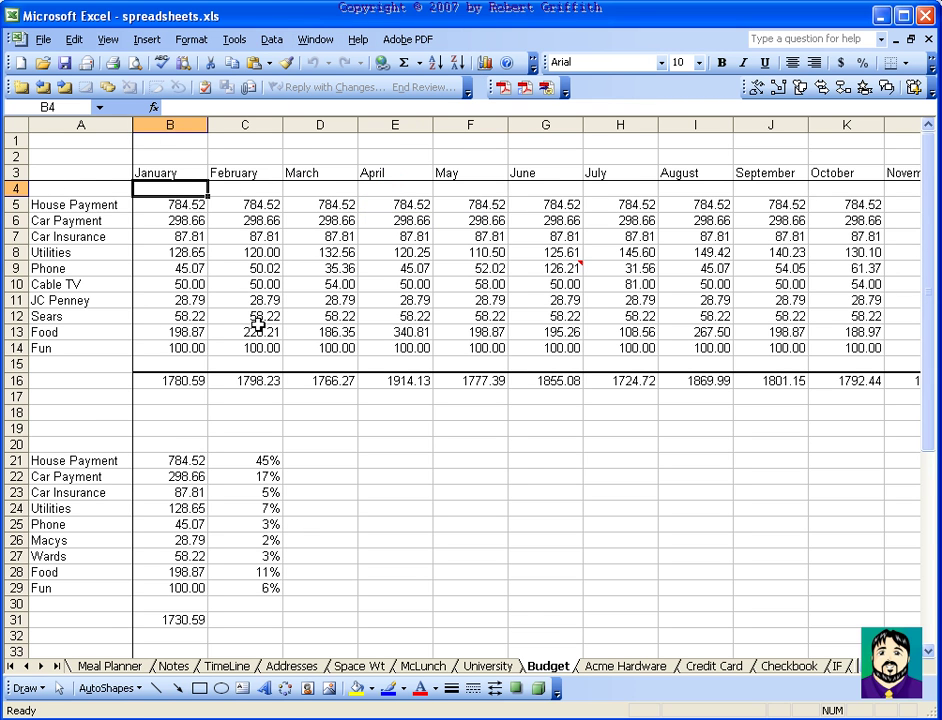
# Scroll down, up, right and left to confirm the month headings and labels stay visible
pyautogui.scroll(-8, 264, 395)
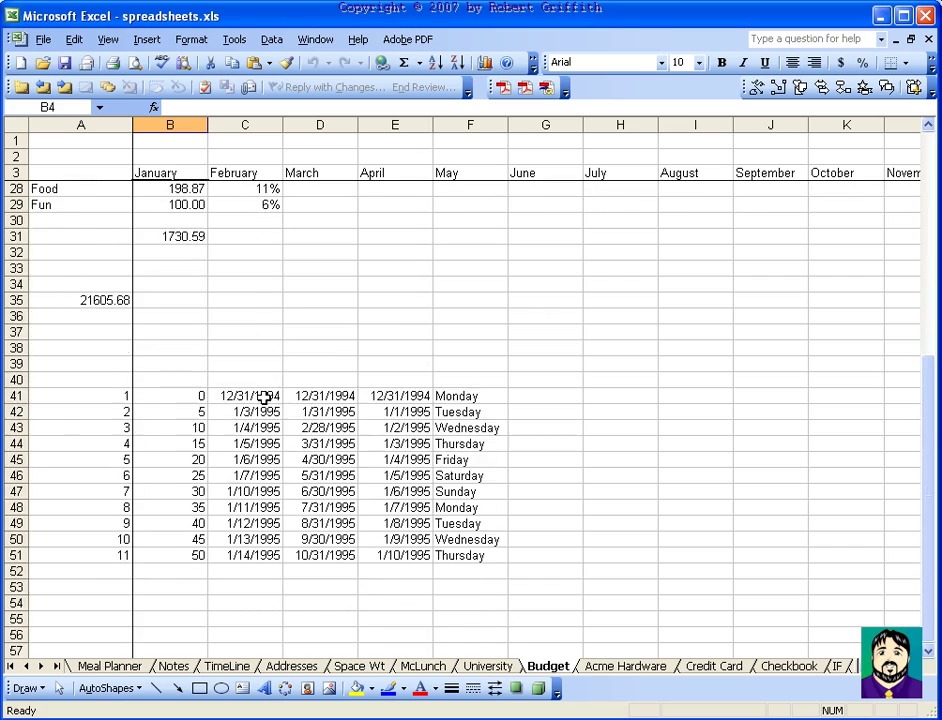
pyautogui.scroll(6, 264, 395)
pyautogui.scroll(-7, 264, 395)
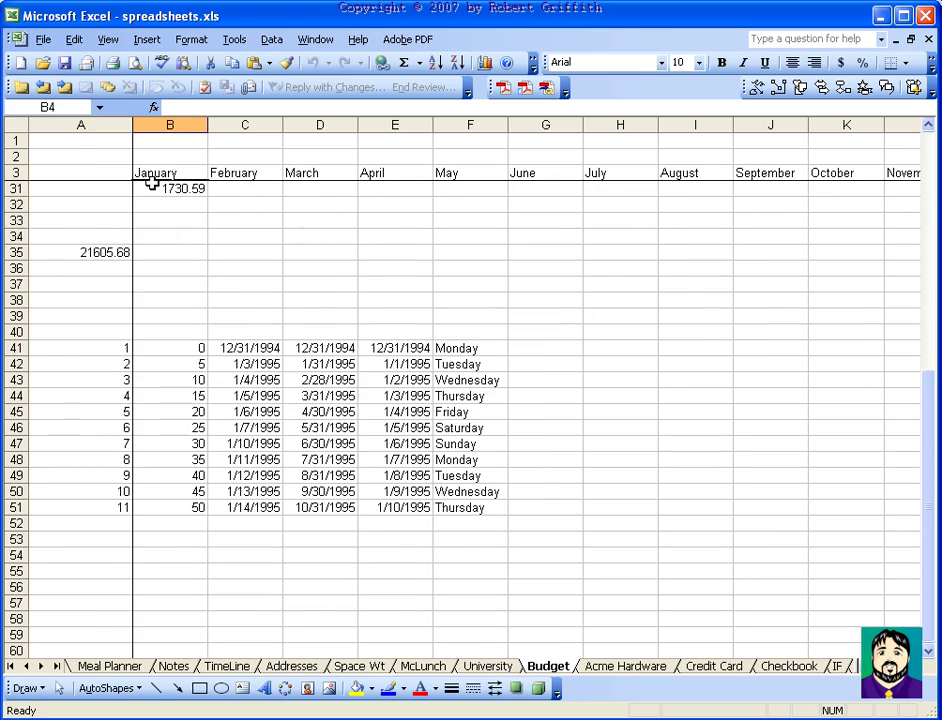
pyautogui.scroll(-7, 292, 370)
pyautogui.scroll(15, 292, 370)
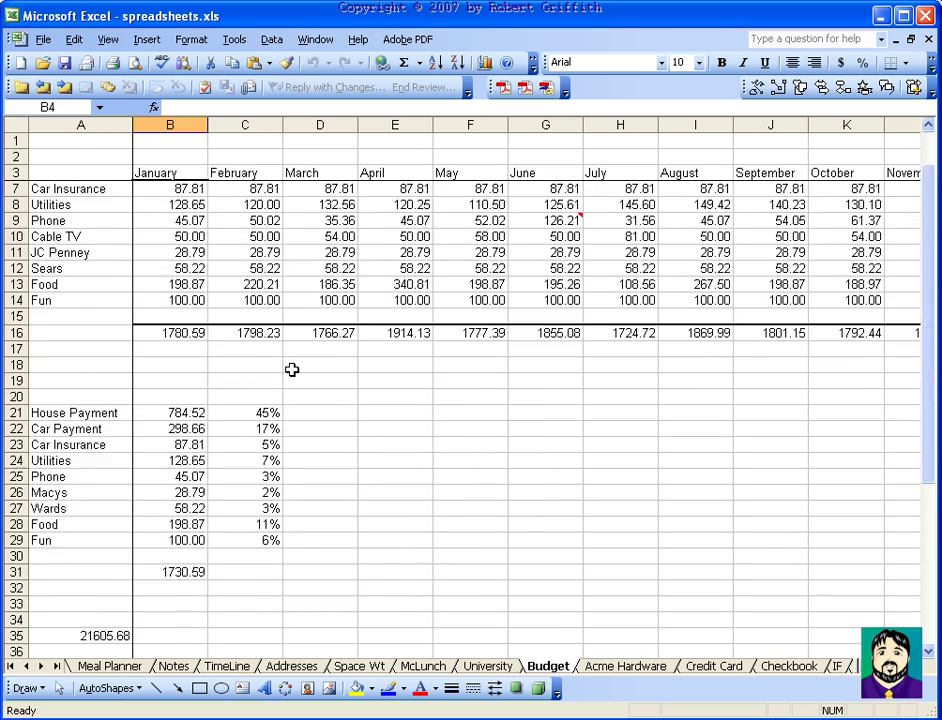
pyautogui.scroll(1, 292, 370)
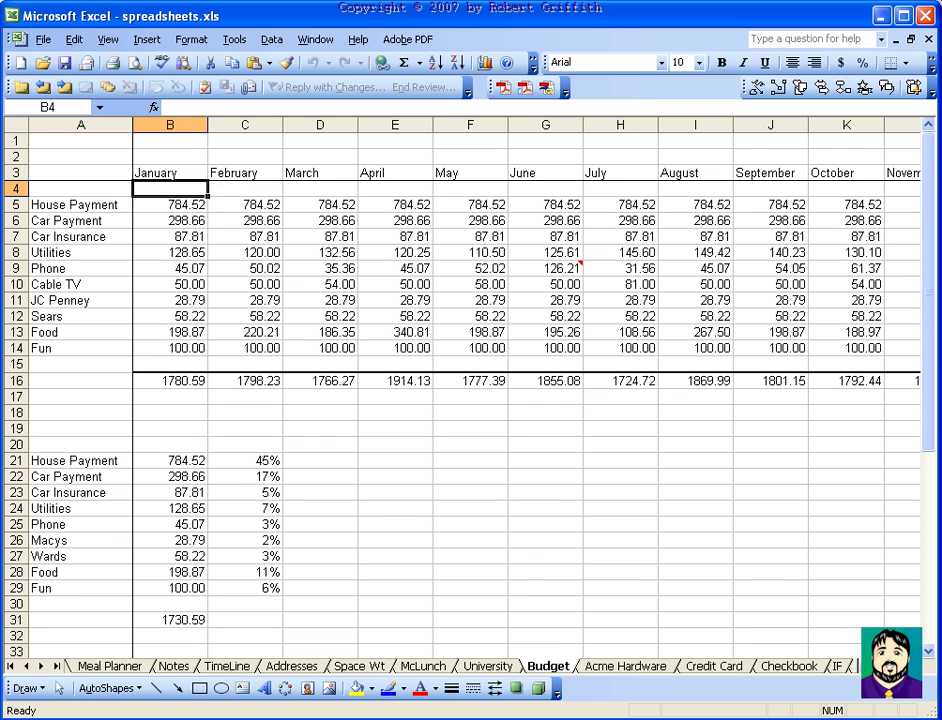
pyautogui.hscroll(6, 820, 688)
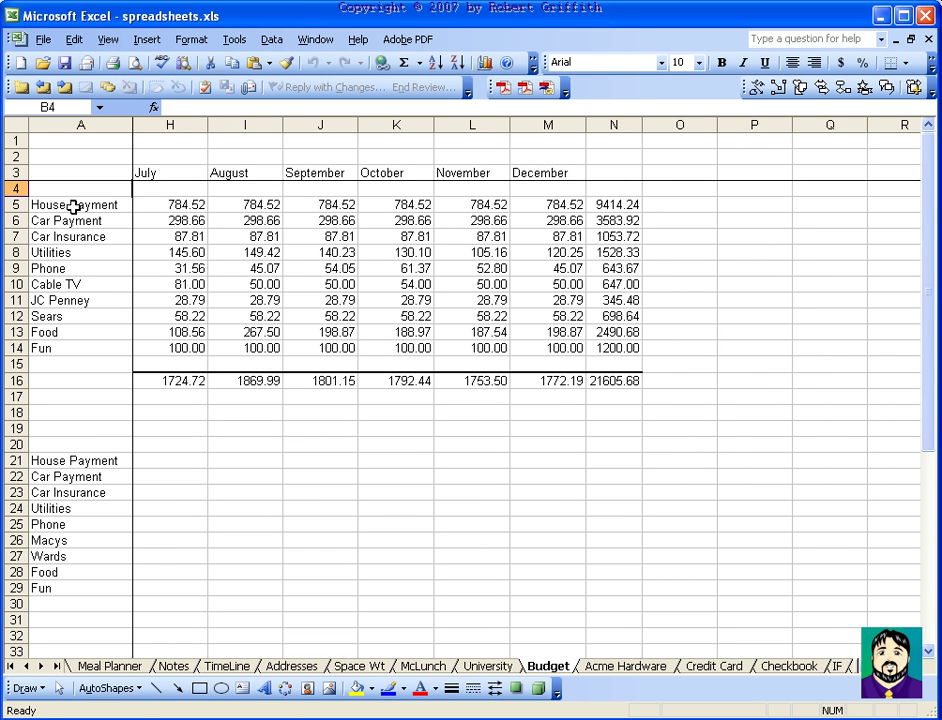
pyautogui.hscroll(-6, 633, 495)
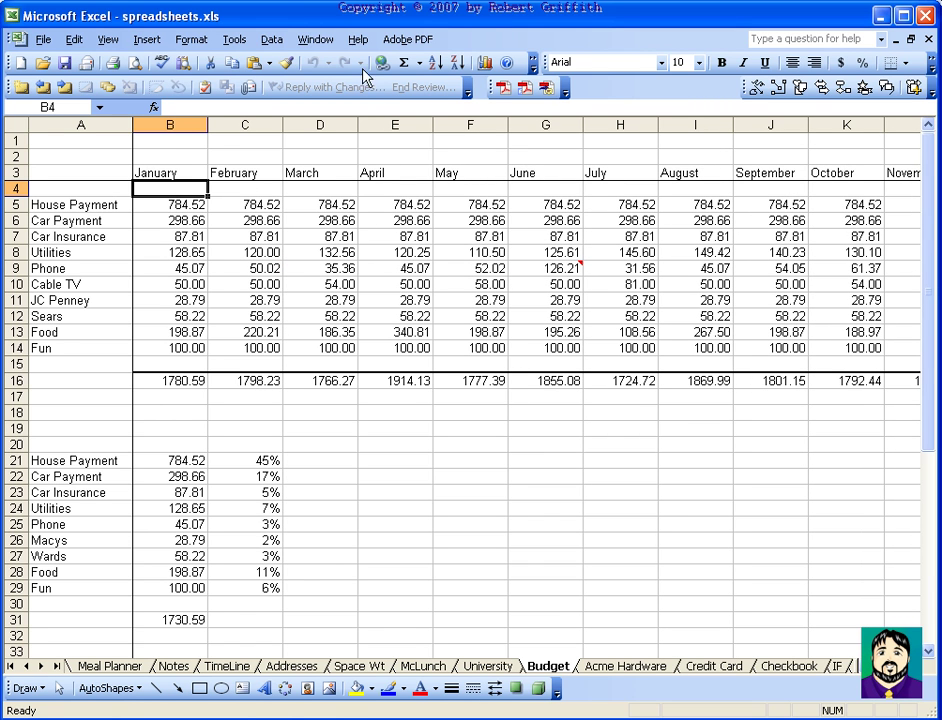
# Unfreeze the Budget sheet panes and scroll to confirm the headings now move, then select G4
pyautogui.click(316, 42)
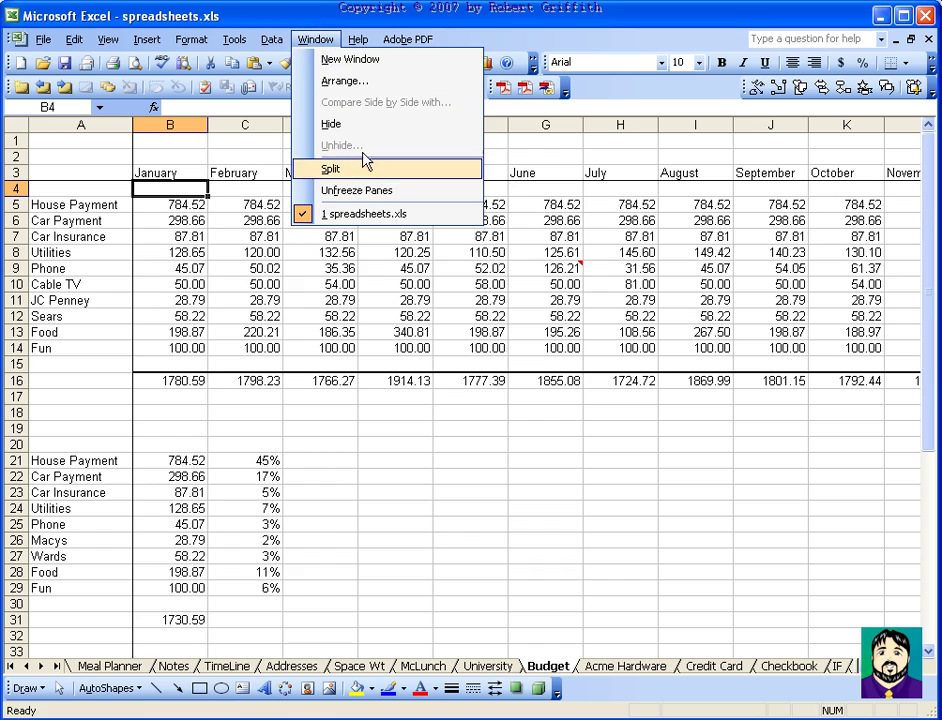
pyautogui.click(375, 192)
pyautogui.scroll(-3, 320, 450)
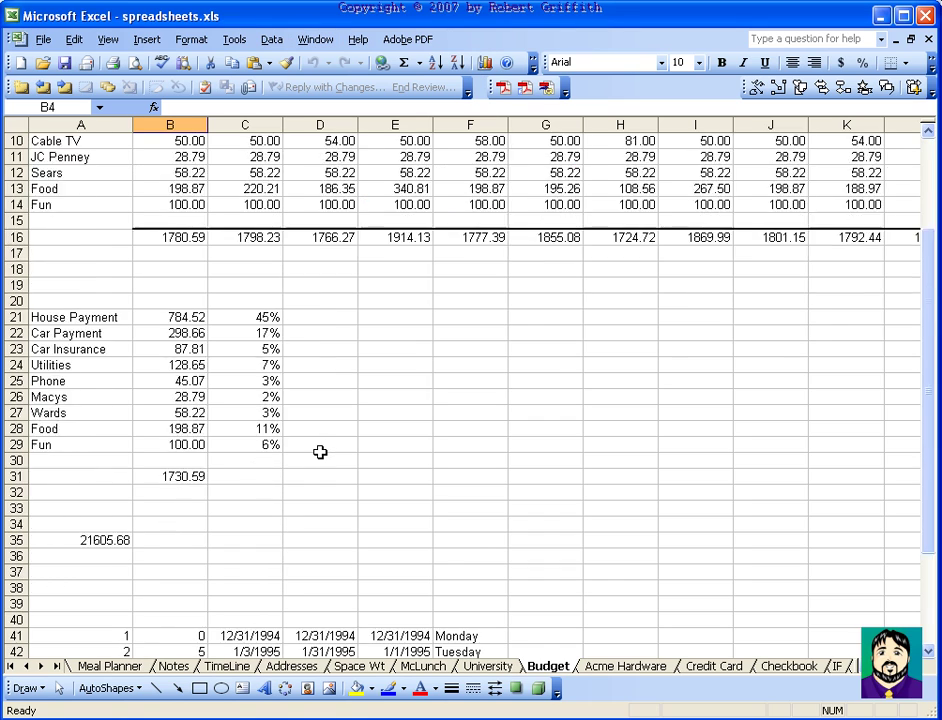
pyautogui.scroll(3, 320, 452)
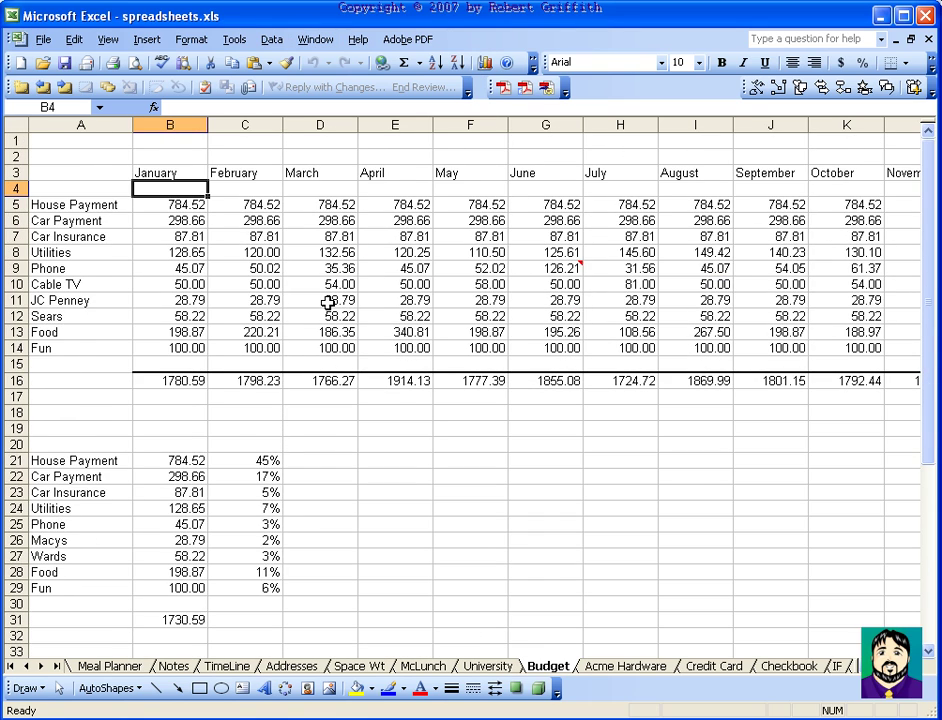
pyautogui.click(555, 187)
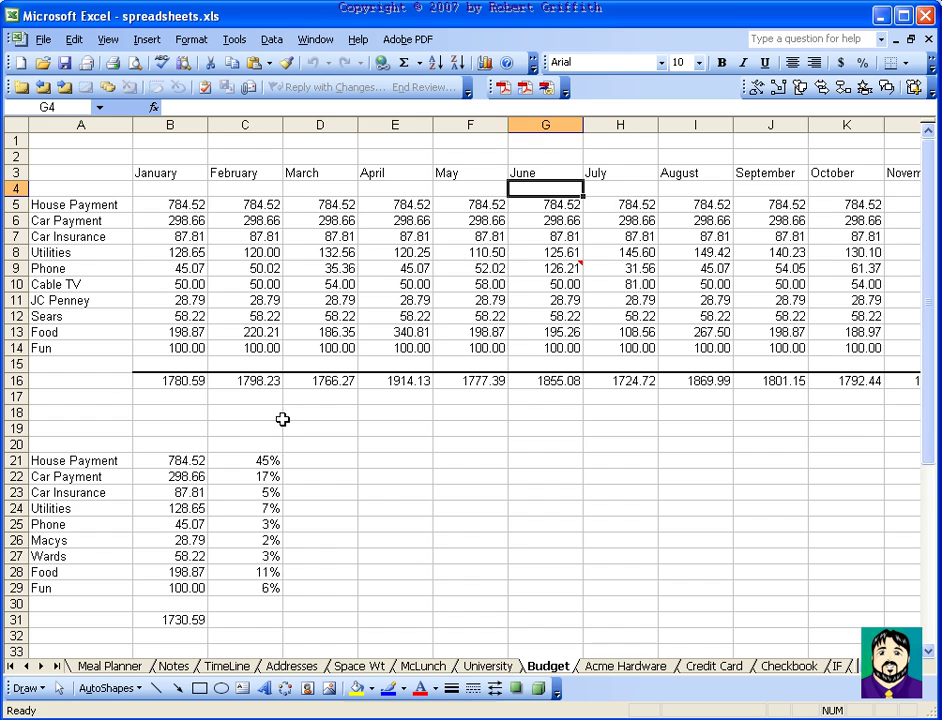
# Open the Meal Planner sheet and scroll through its weekday Breakfast, Lunch, Dinner and Snack grid
pyautogui.click(96, 666)
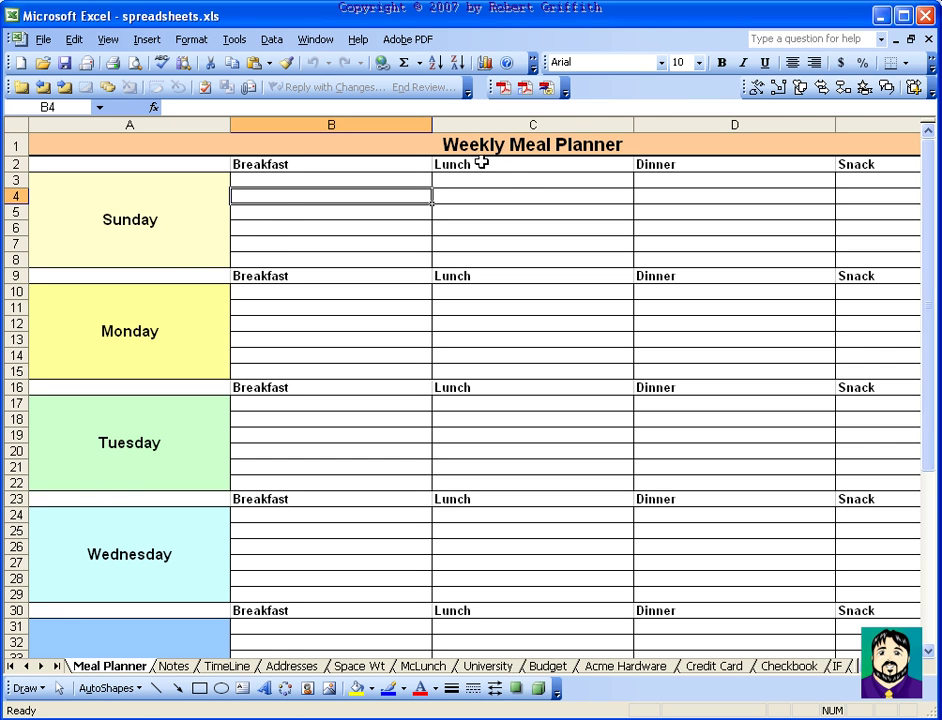
pyautogui.scroll(-1, 323, 255)
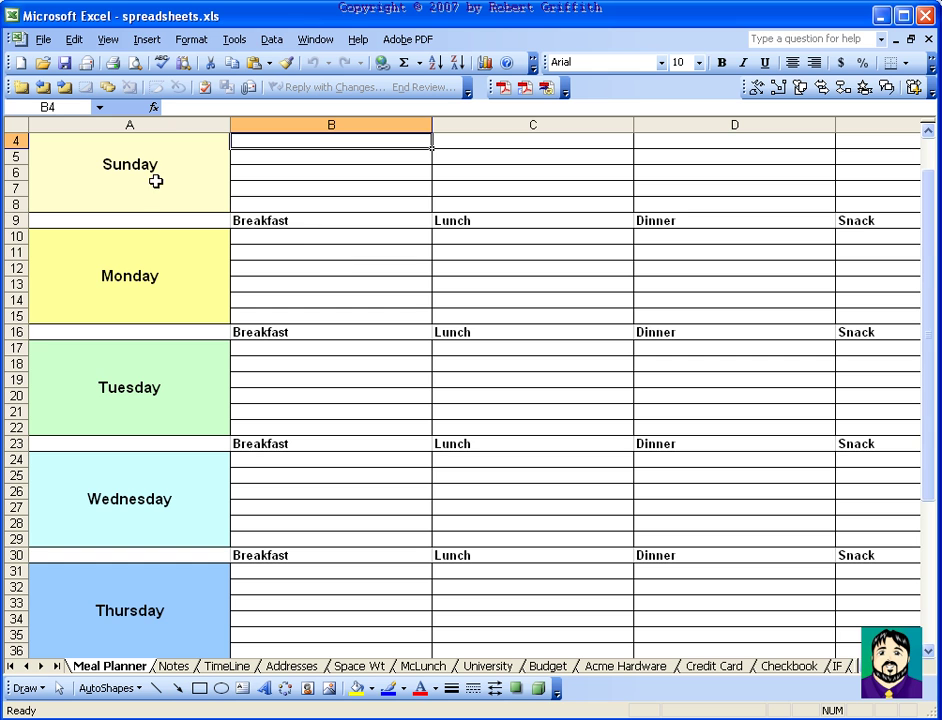
pyautogui.scroll(-8, 128, 400)
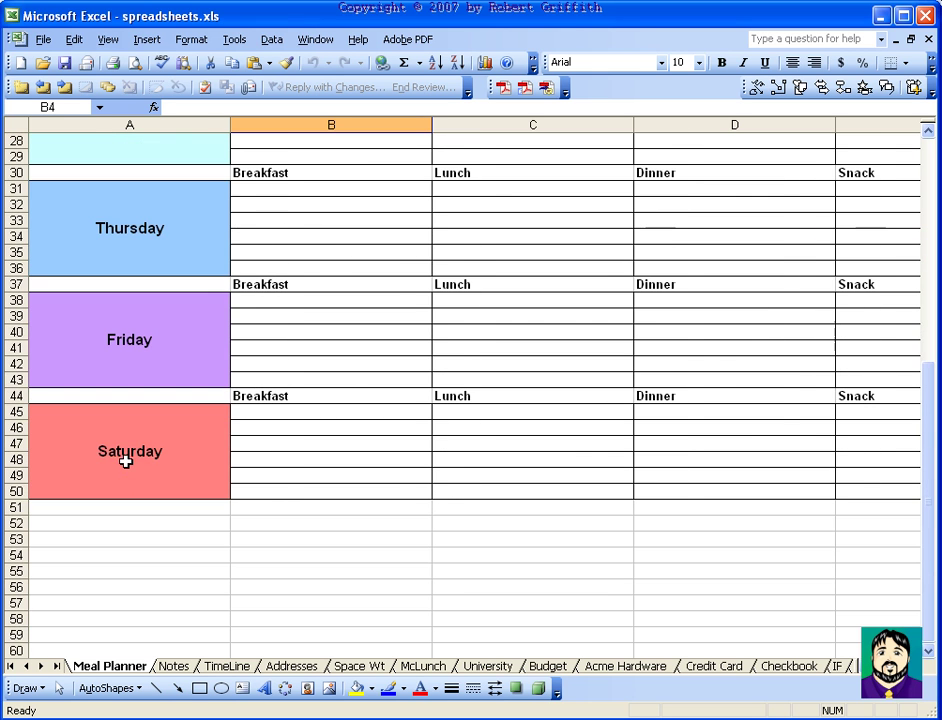
pyautogui.scroll(9, 125, 460)
pyautogui.click(132, 443)
pyautogui.click(273, 177)
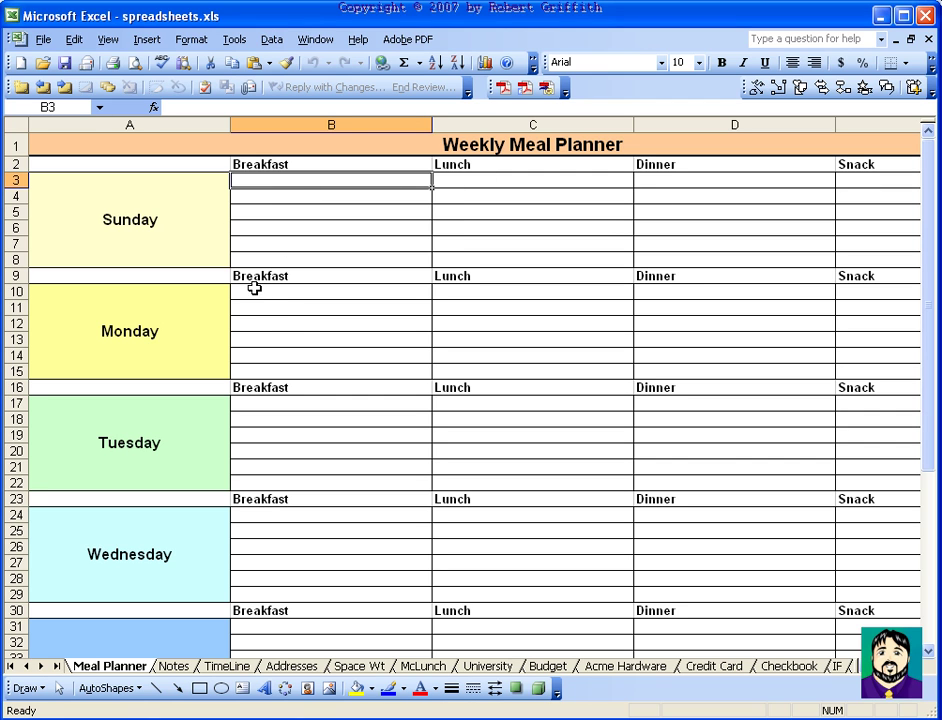
pyautogui.scroll(-7, 315, 325)
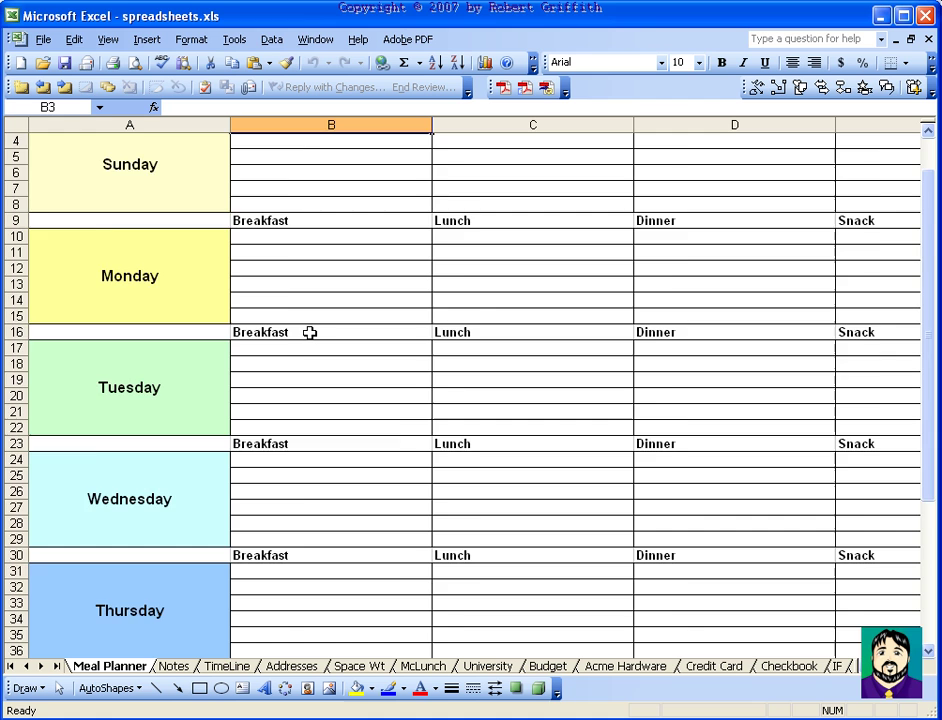
pyautogui.scroll(7, 310, 333)
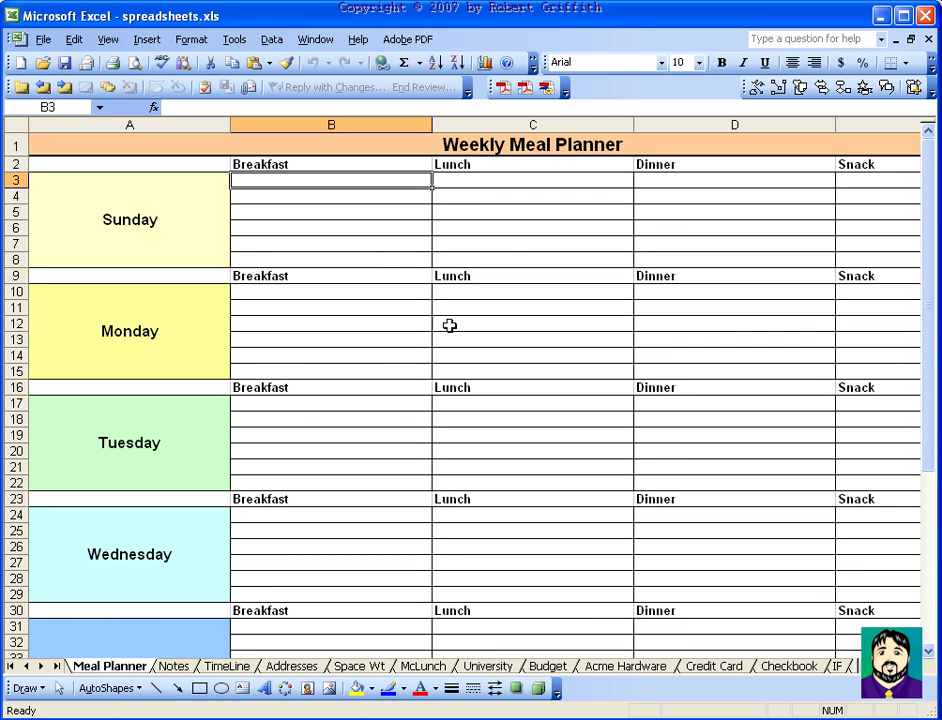
pyautogui.click(42, 39)
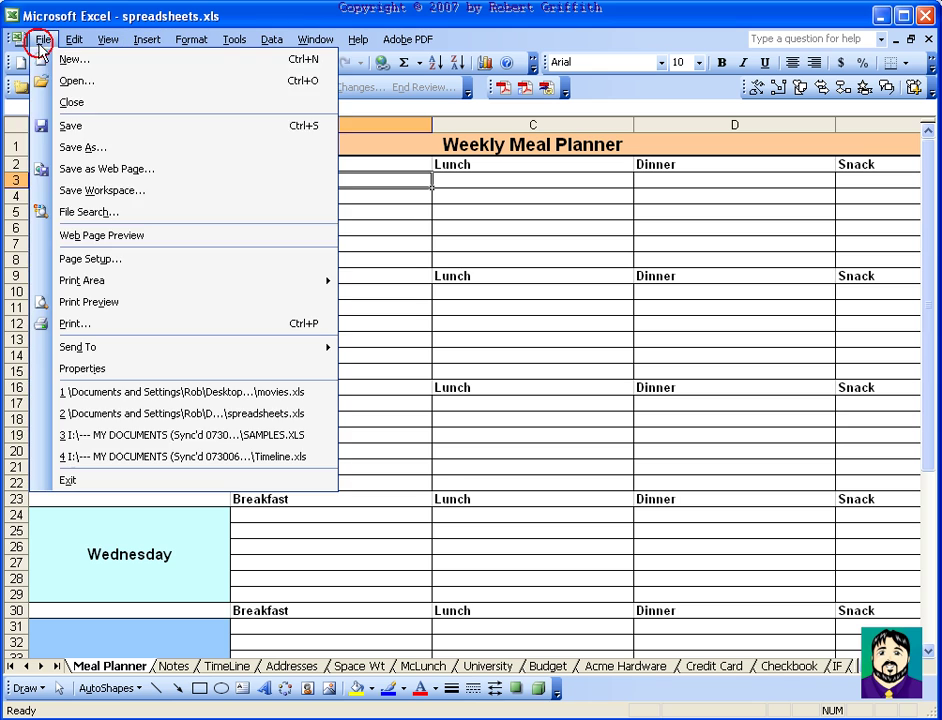
pyautogui.click(120, 301)
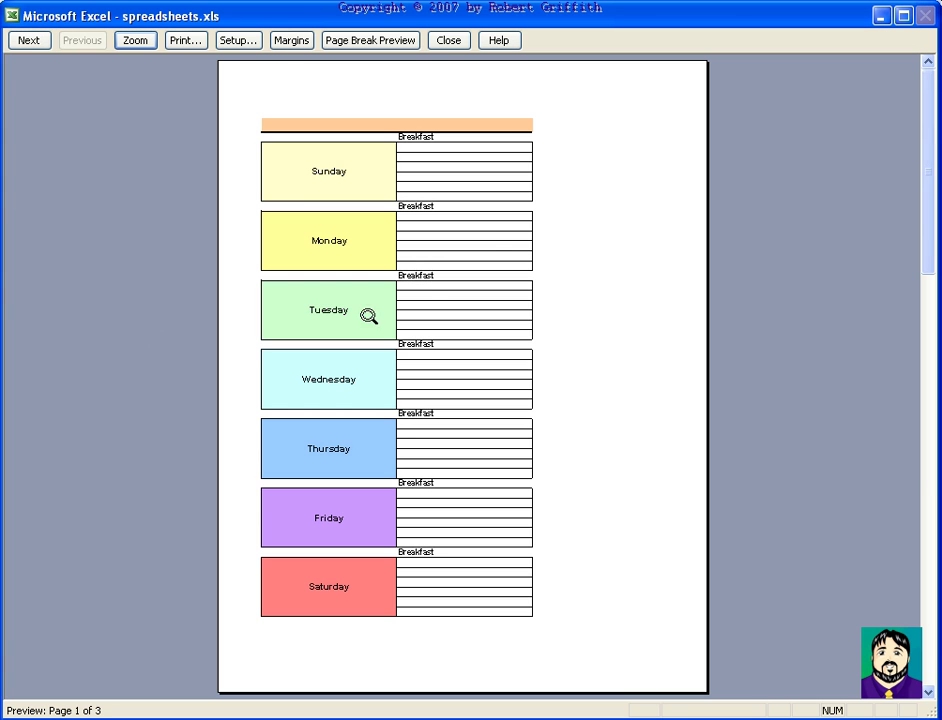
pyautogui.scroll(-1, 498, 221)
pyautogui.scroll(1, 498, 224)
pyautogui.press('Escape')
pyautogui.click(44, 40)
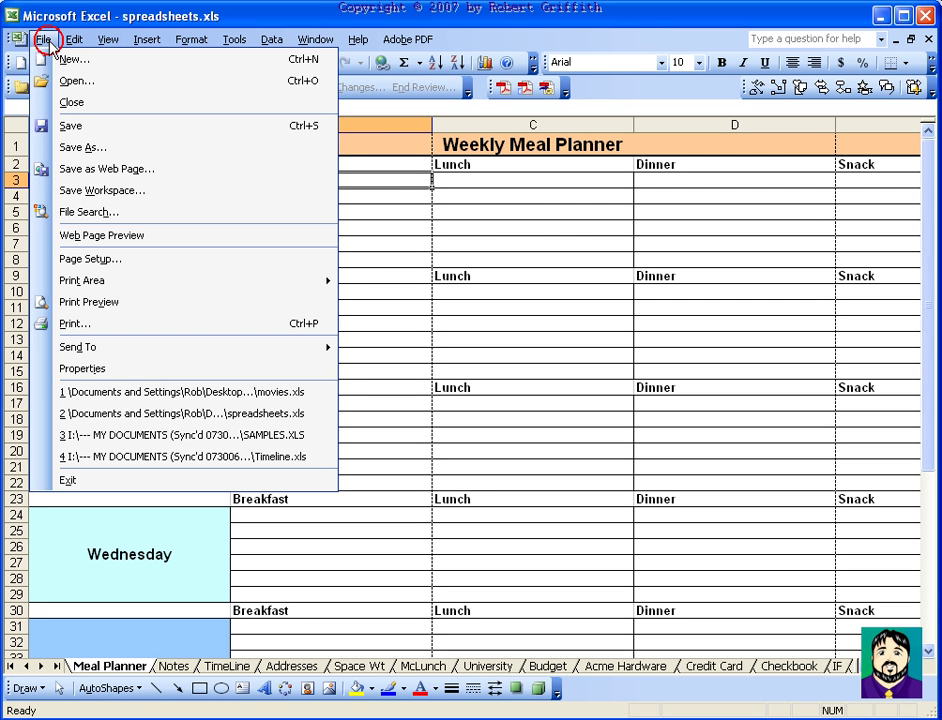
pyautogui.click(557, 212)
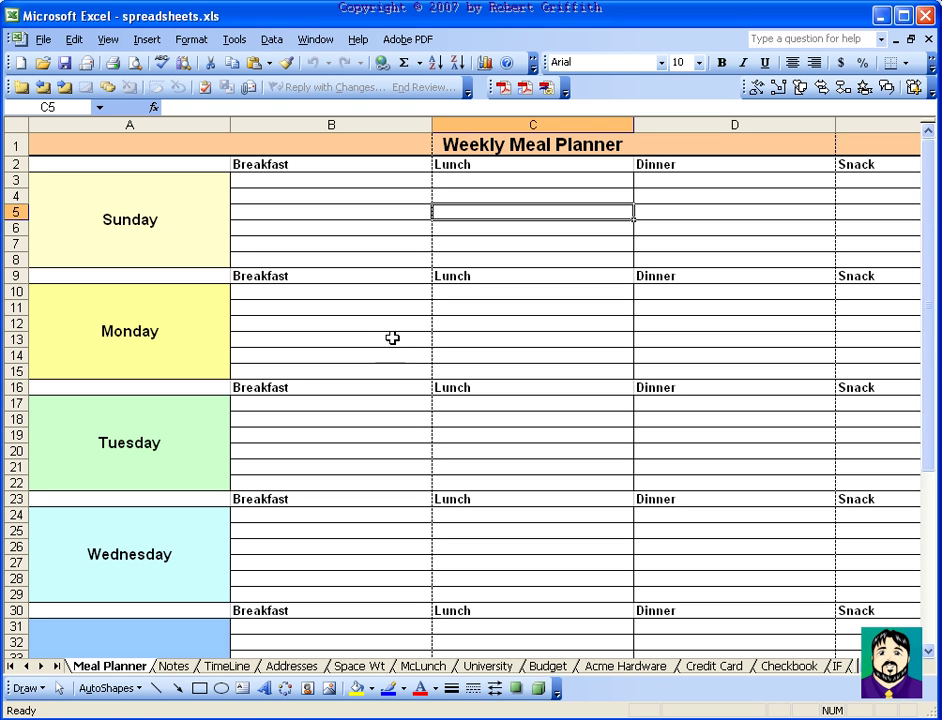
# Open the Notes sheet and scroll through its Topic, Name, Class and Date note-taking form
pyautogui.click(175, 667)
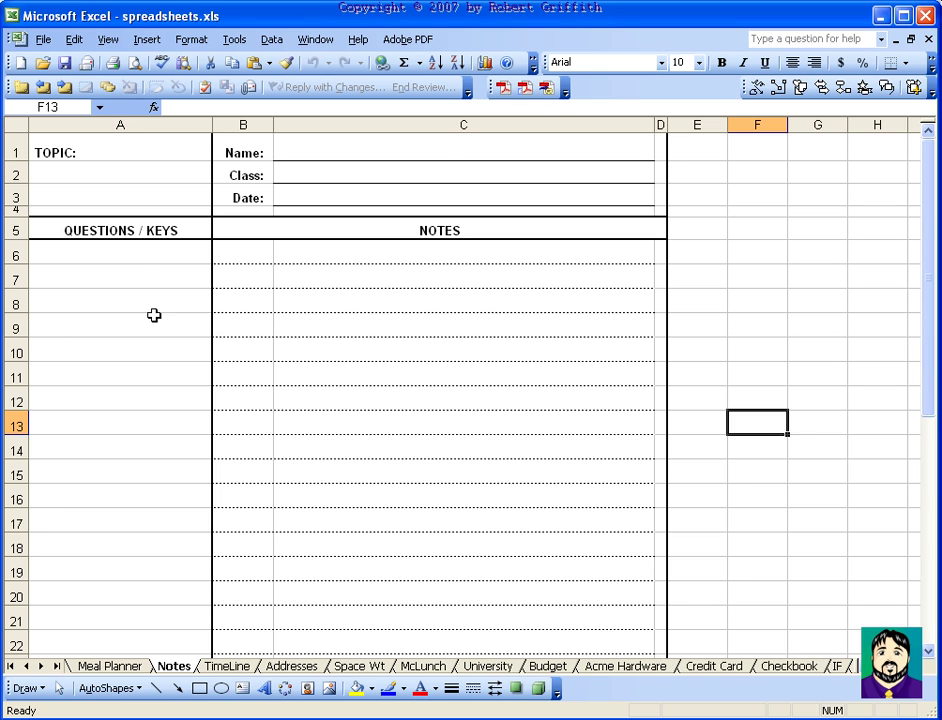
pyautogui.scroll(-1, 284, 490)
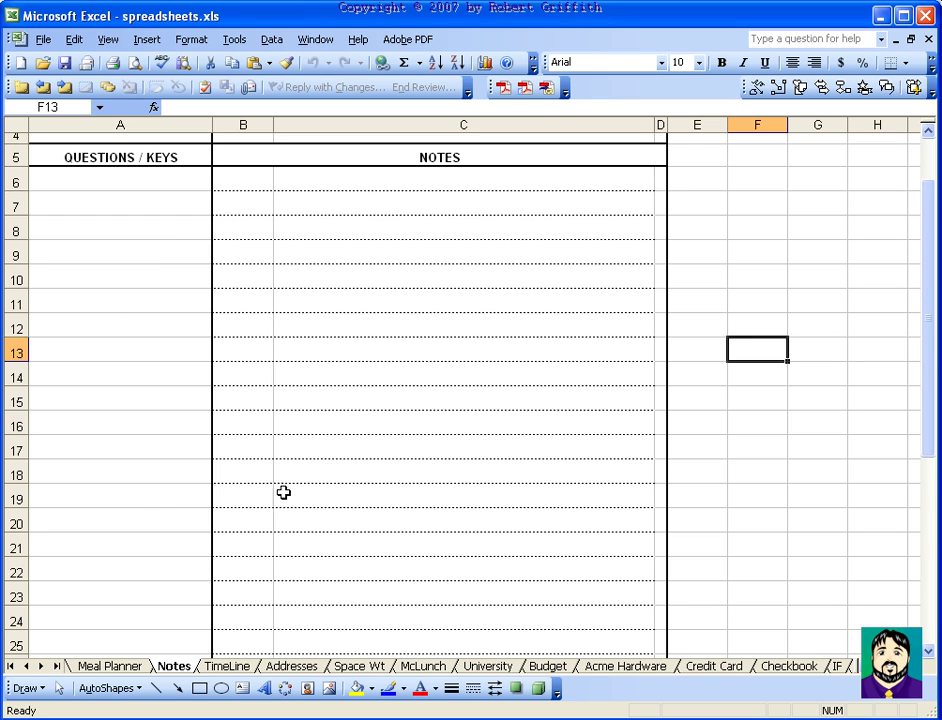
pyautogui.scroll(1, 393, 471)
pyautogui.click(43, 39)
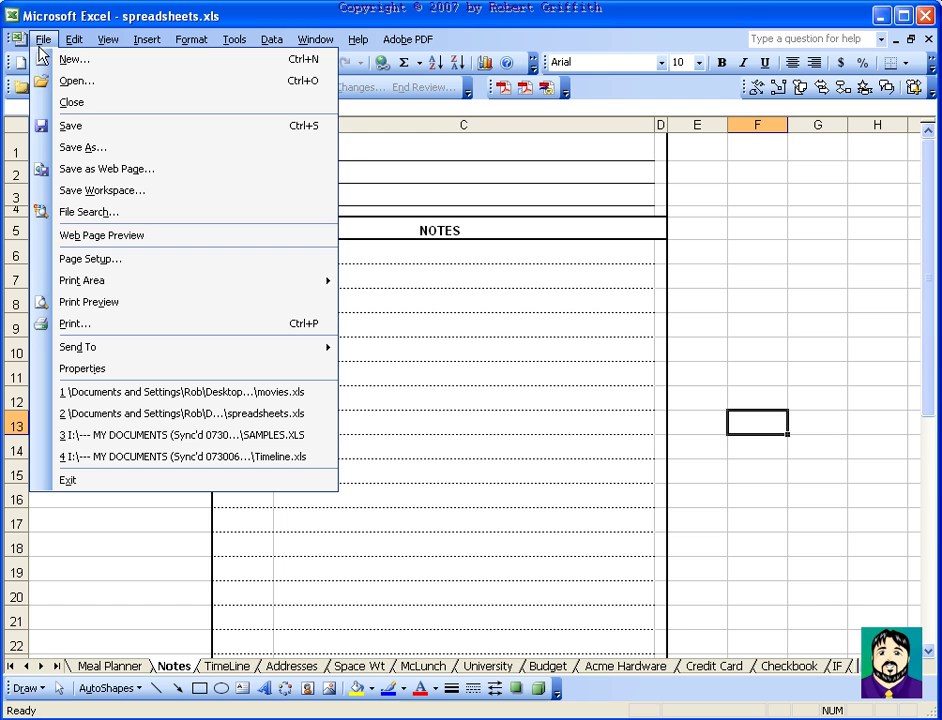
# Set the Notes form's Top, Bottom, Left and Right page margins to 0.5 inch
pyautogui.click(114, 303)
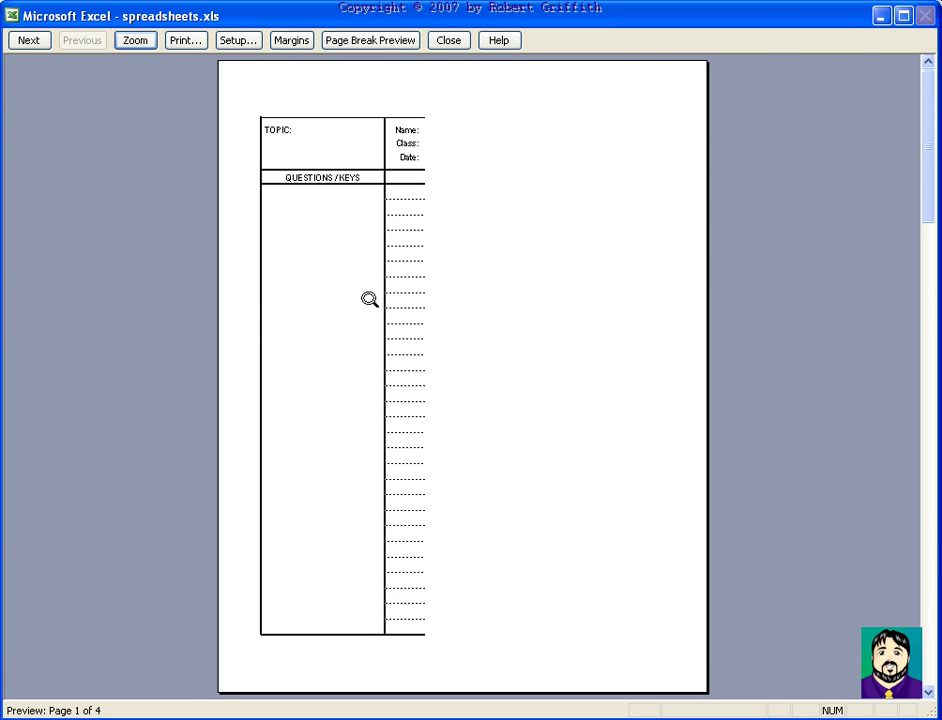
pyautogui.press('Escape')
pyautogui.click(45, 40)
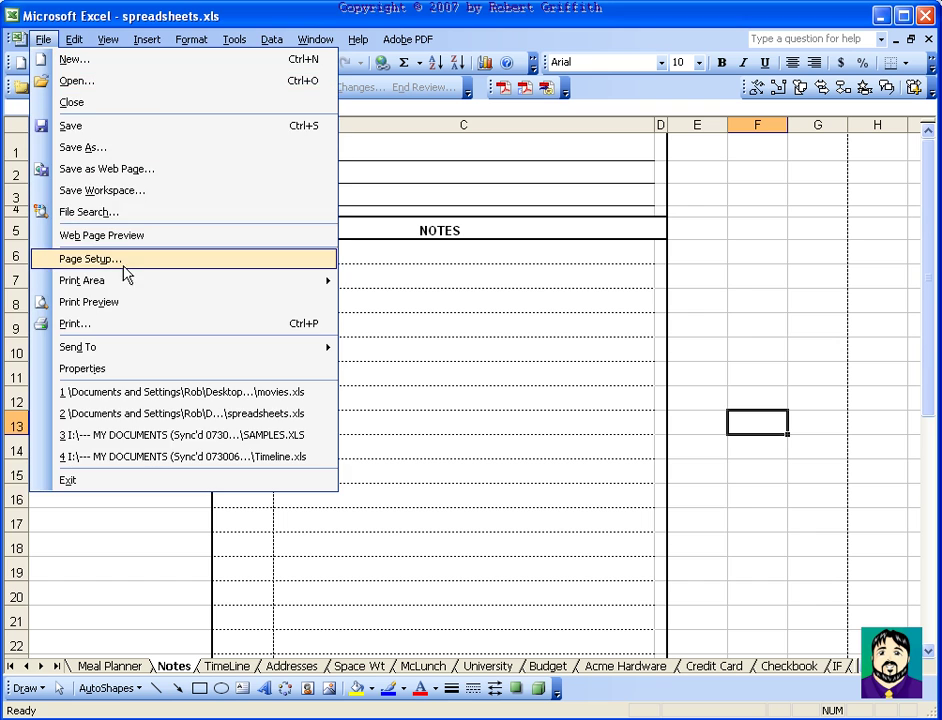
pyautogui.click(120, 262)
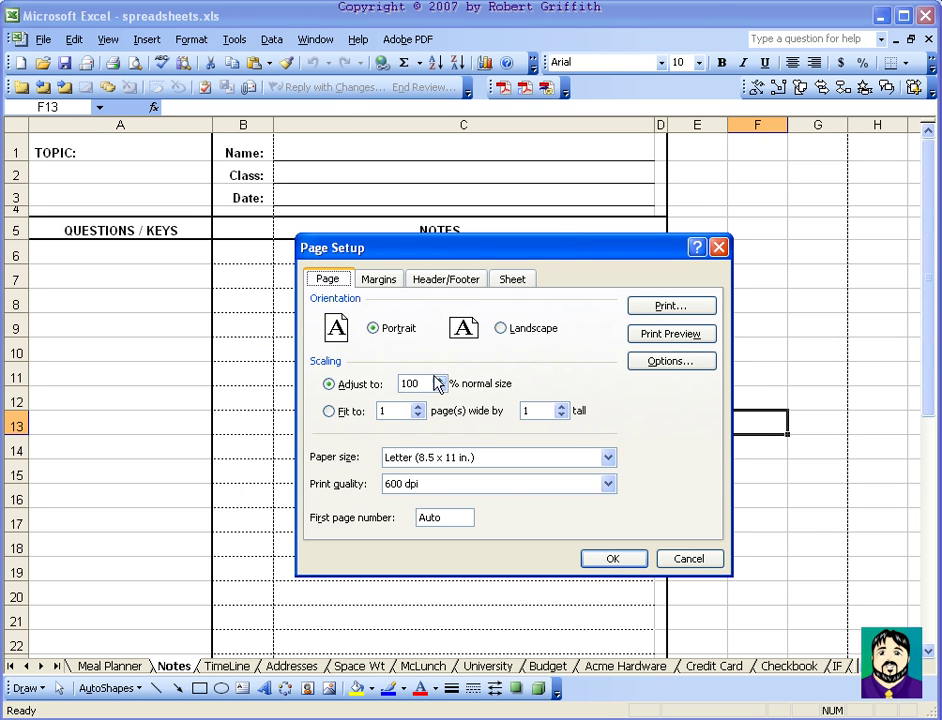
pyautogui.click(388, 284)
pyautogui.doubleClick(440, 320)
pyautogui.write('.5')
pyautogui.press('Tab')
pyautogui.write('.5')
pyautogui.press('Tab')
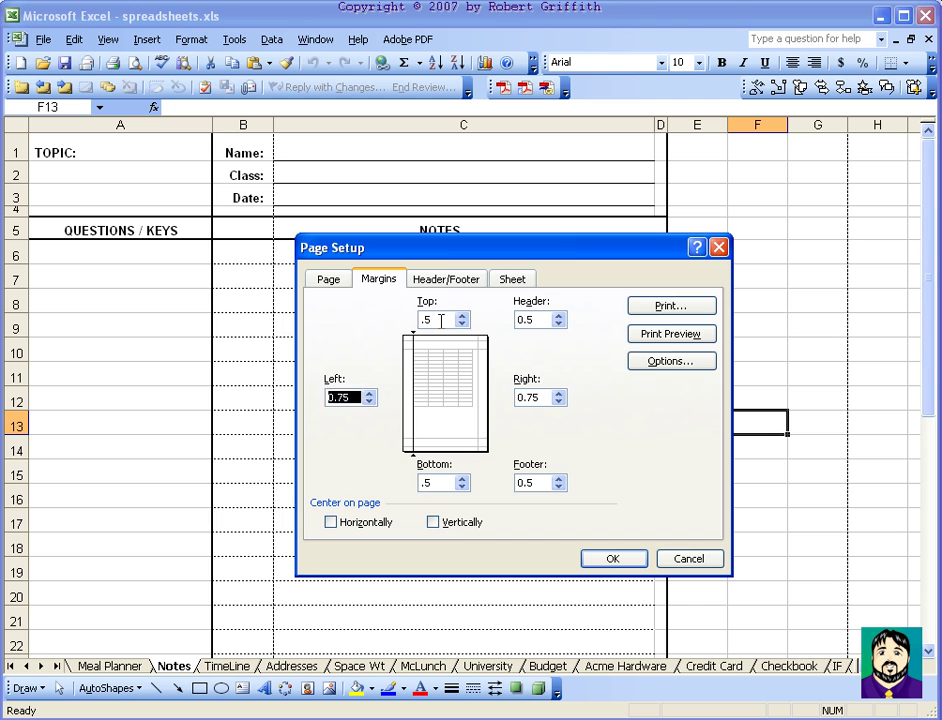
pyautogui.write('.5')
pyautogui.press('Tab')
pyautogui.write('.5')
pyautogui.press('Return')
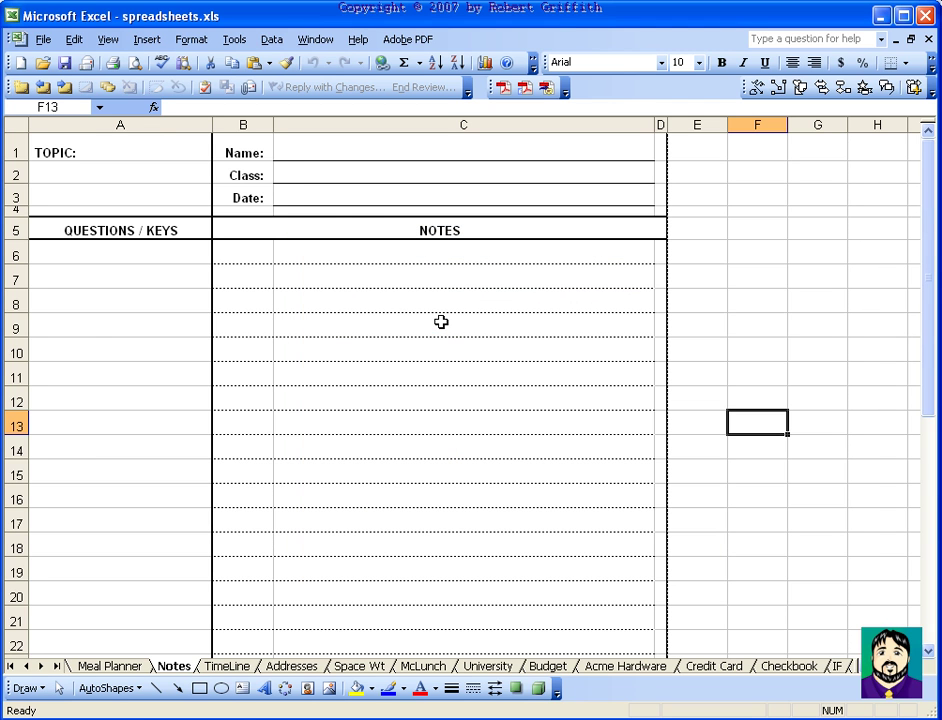
# Print-preview the Notes page with its new margins, then point out the form's Topic and Class areas
pyautogui.click(42, 39)
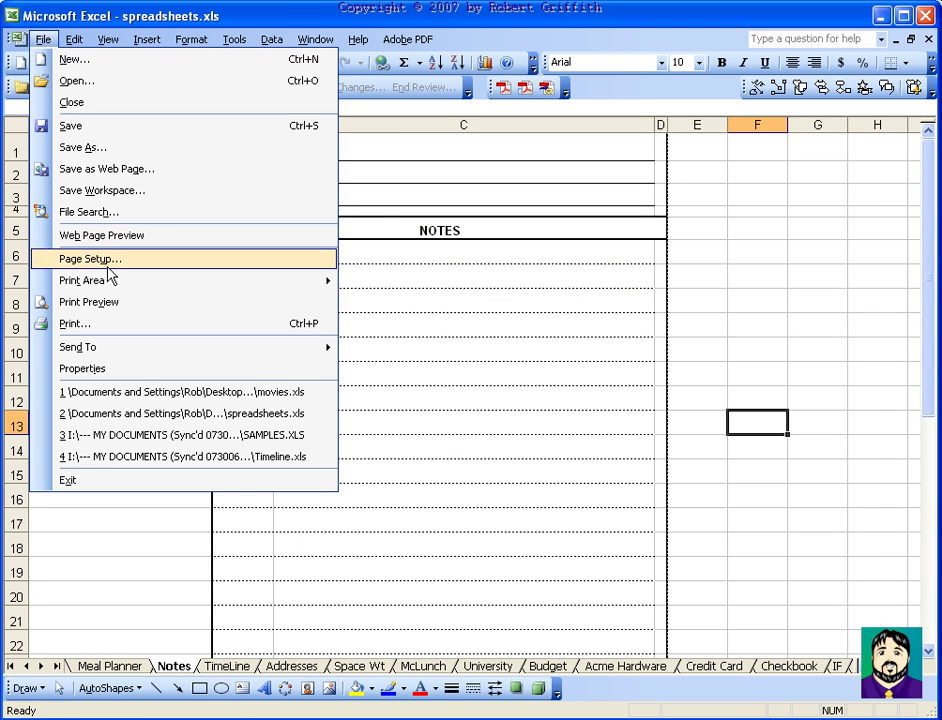
pyautogui.click(108, 303)
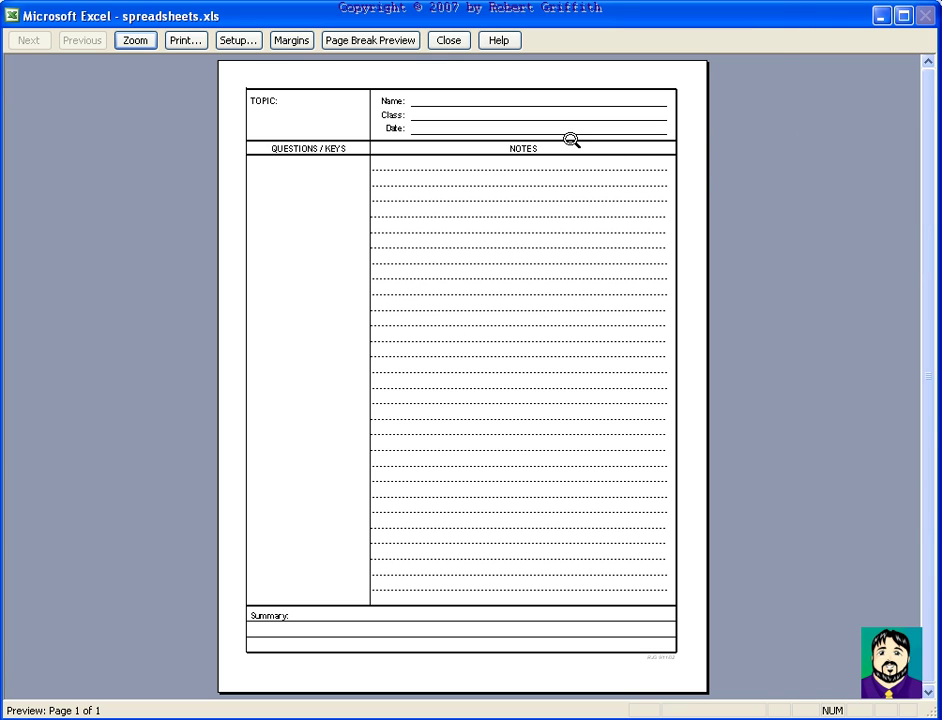
pyautogui.press('Escape')
pyautogui.click(355, 351)
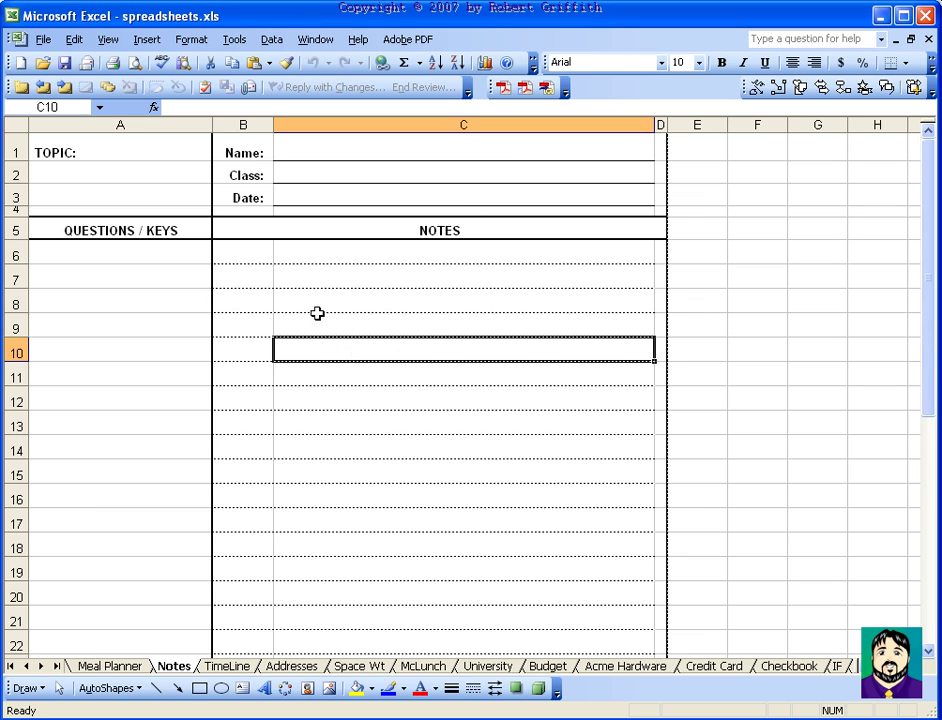
pyautogui.click(243, 281)
pyautogui.click(180, 254)
pyautogui.click(140, 176)
pyautogui.click(258, 176)
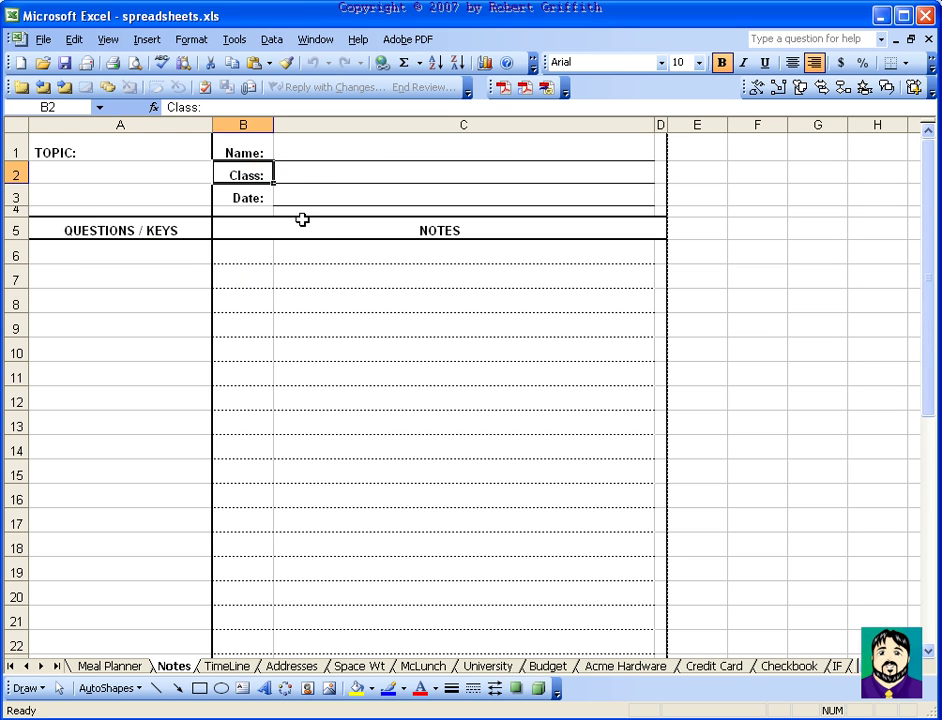
# Open the TimeLine sheet and inspect its Place Image Here boxes and Date labels along the bar
pyautogui.click(228, 667)
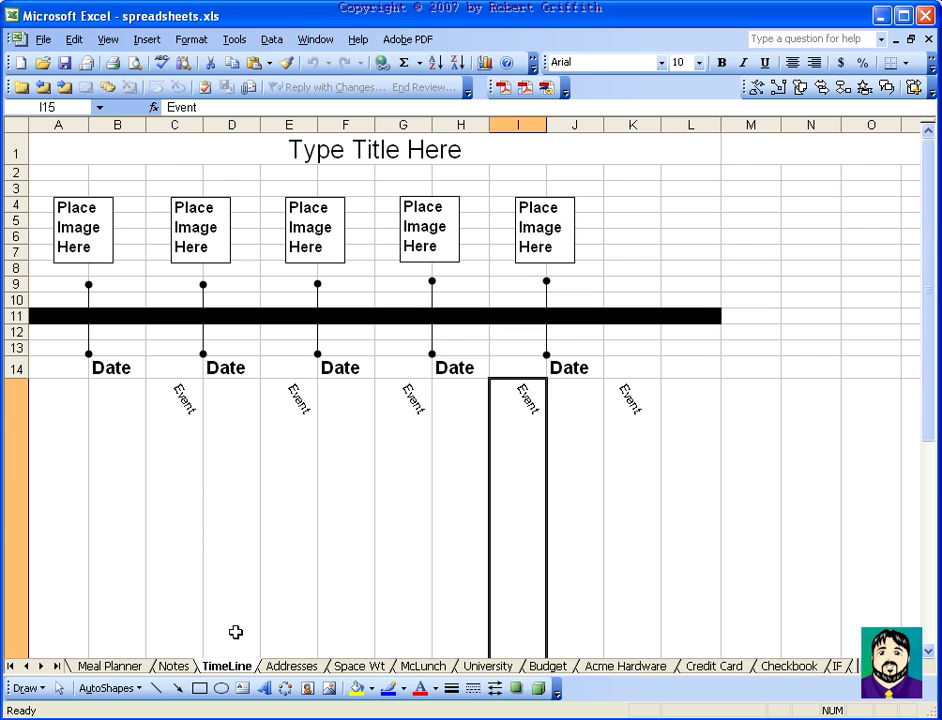
pyautogui.click(223, 400)
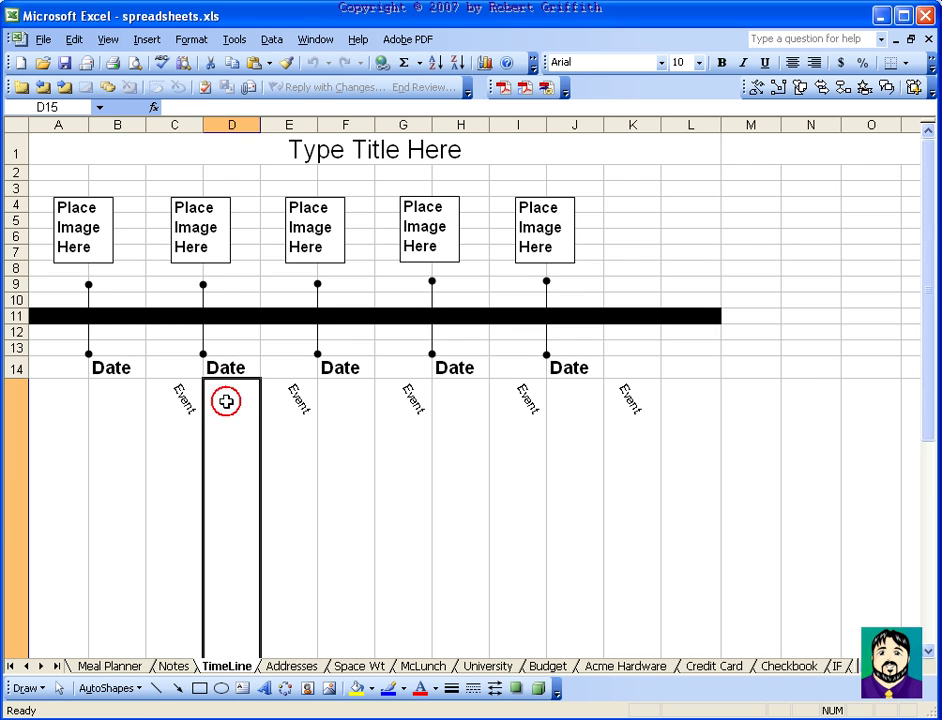
pyautogui.click(84, 214)
pyautogui.click(191, 208)
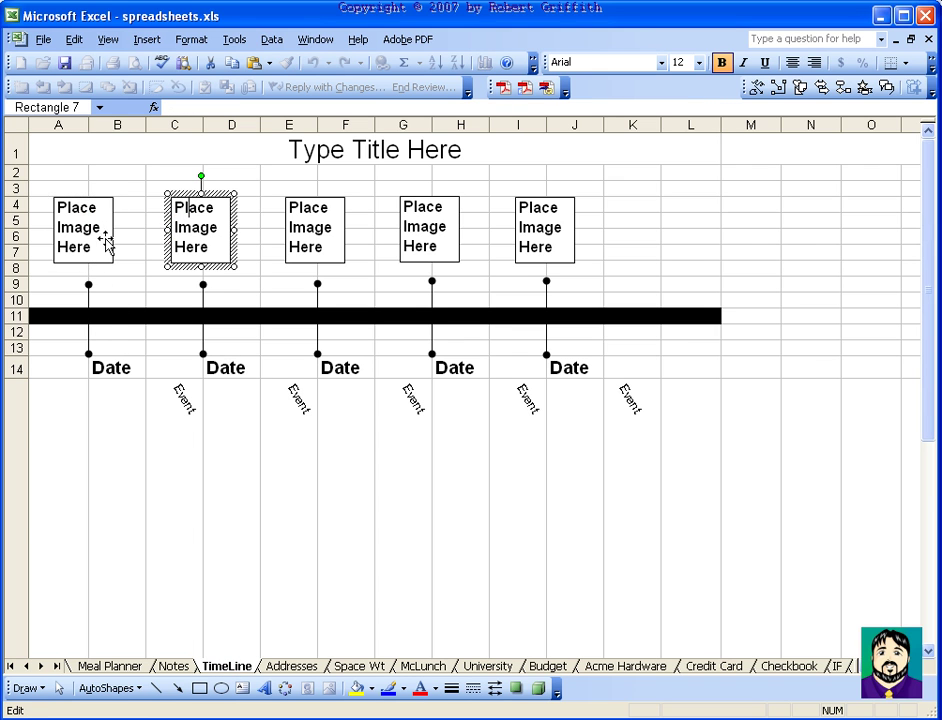
pyautogui.click(120, 366)
pyautogui.click(206, 368)
pyautogui.click(344, 370)
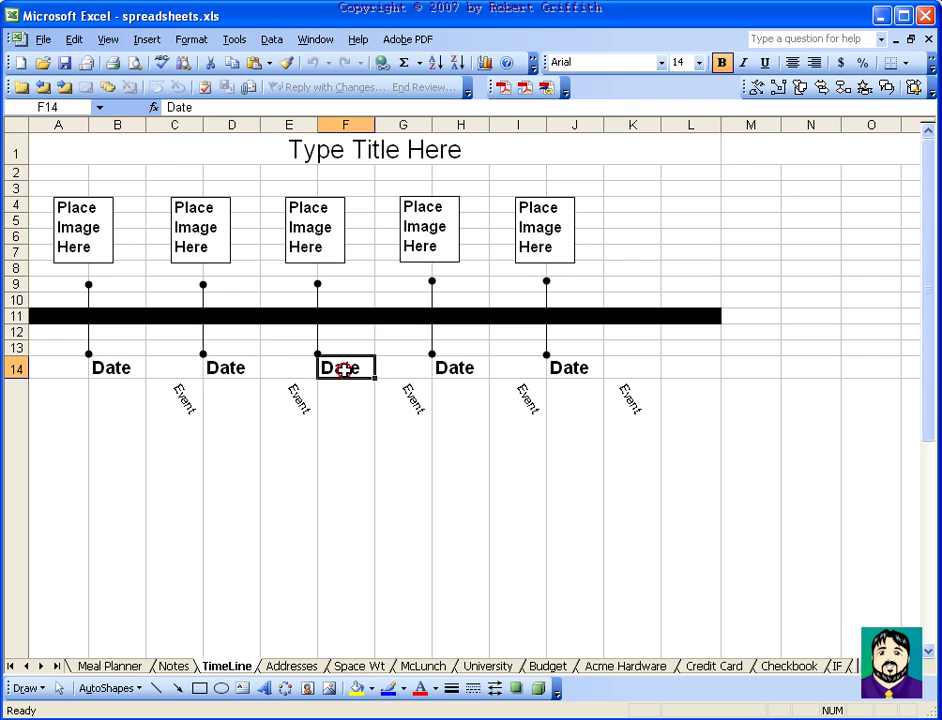
pyautogui.click(124, 367)
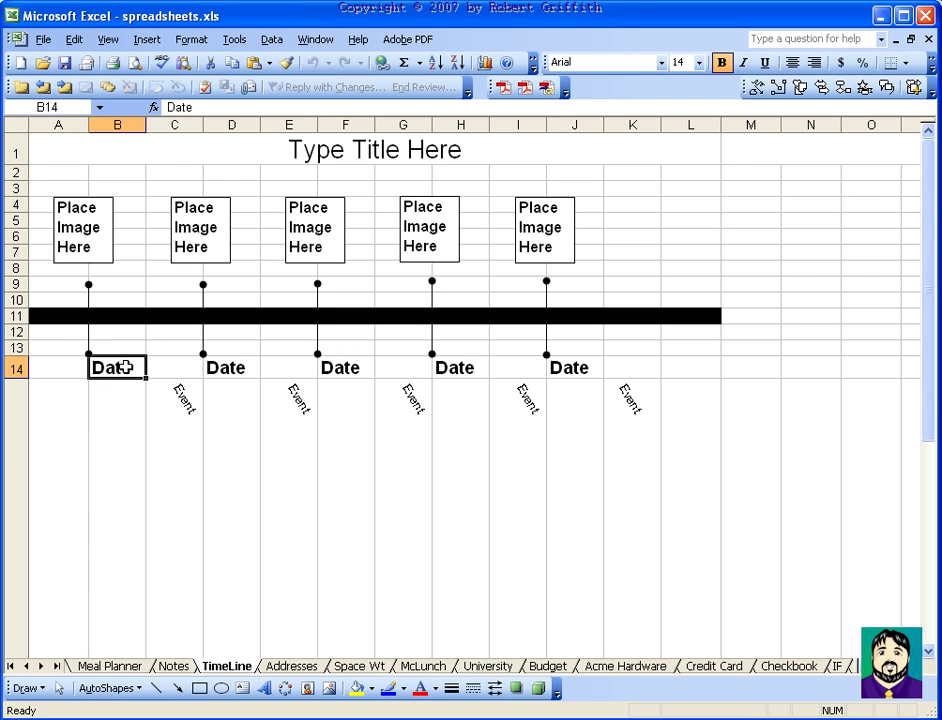
pyautogui.click(237, 371)
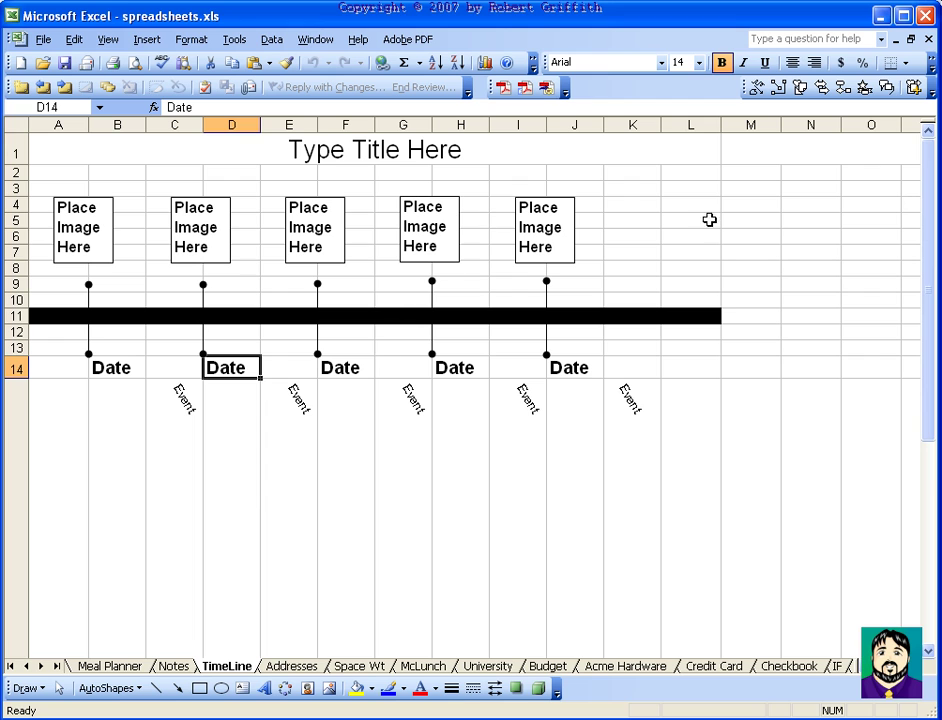
# Enter the text 'Email Me!' in cell L2
pyautogui.click(694, 172)
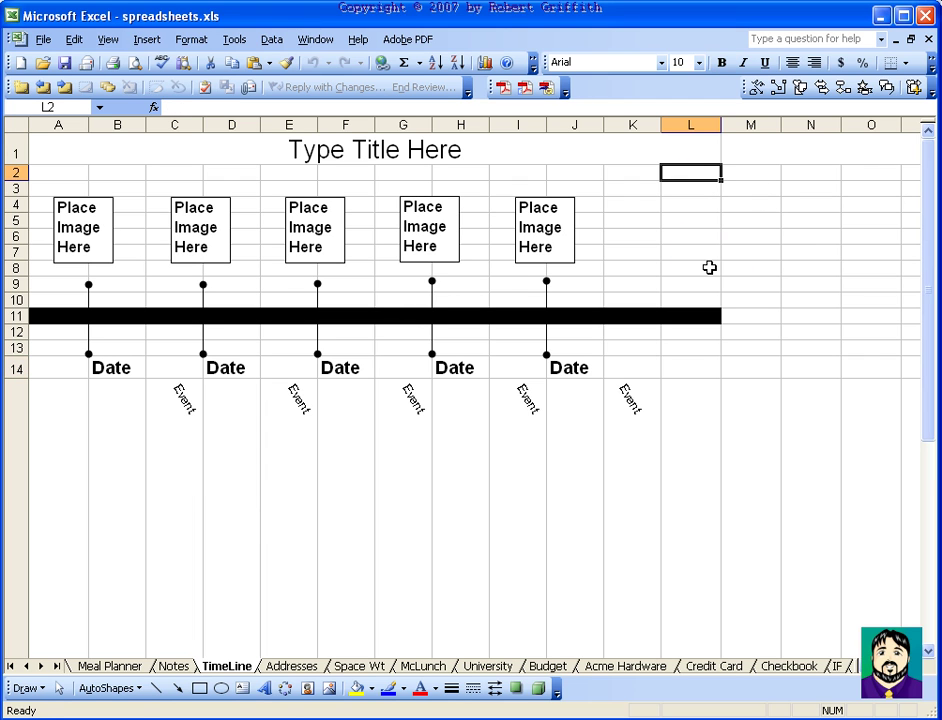
pyautogui.write('Email Me!')
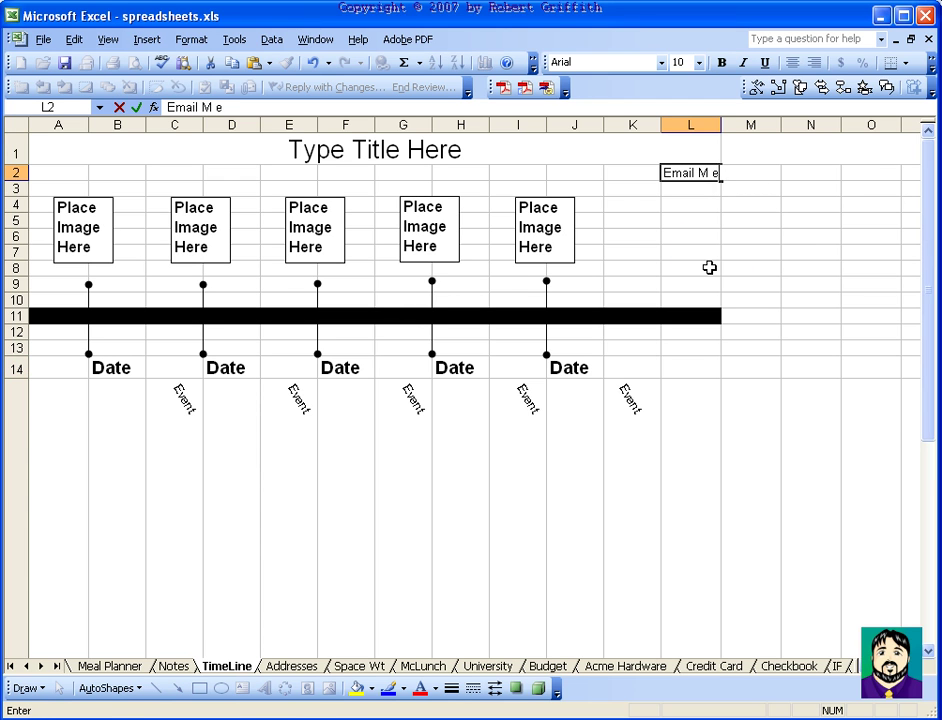
pyautogui.press('Return')
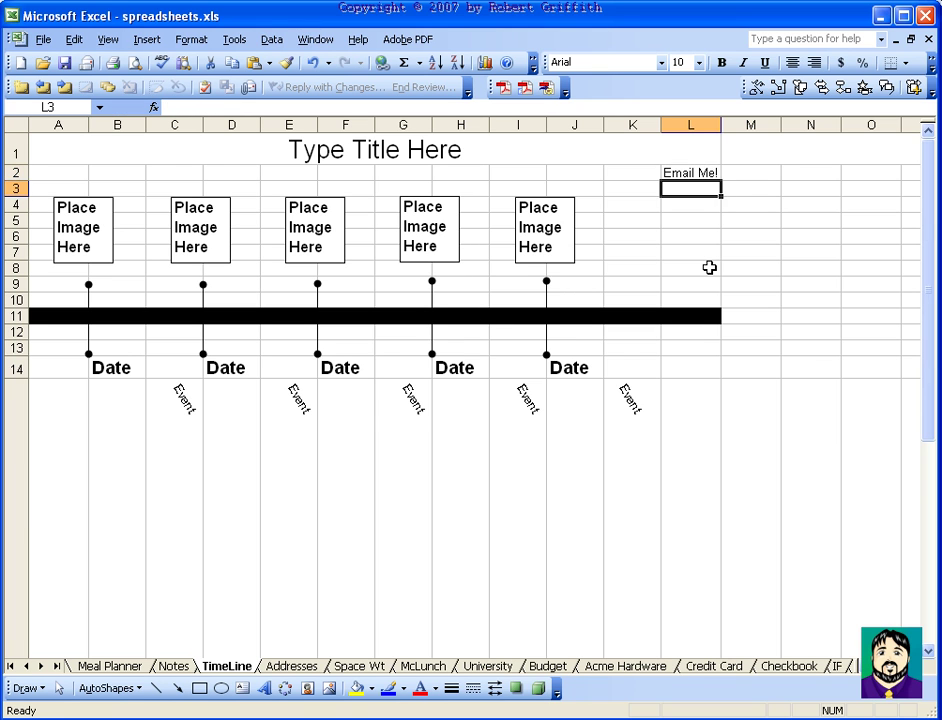
pyautogui.press('Up')
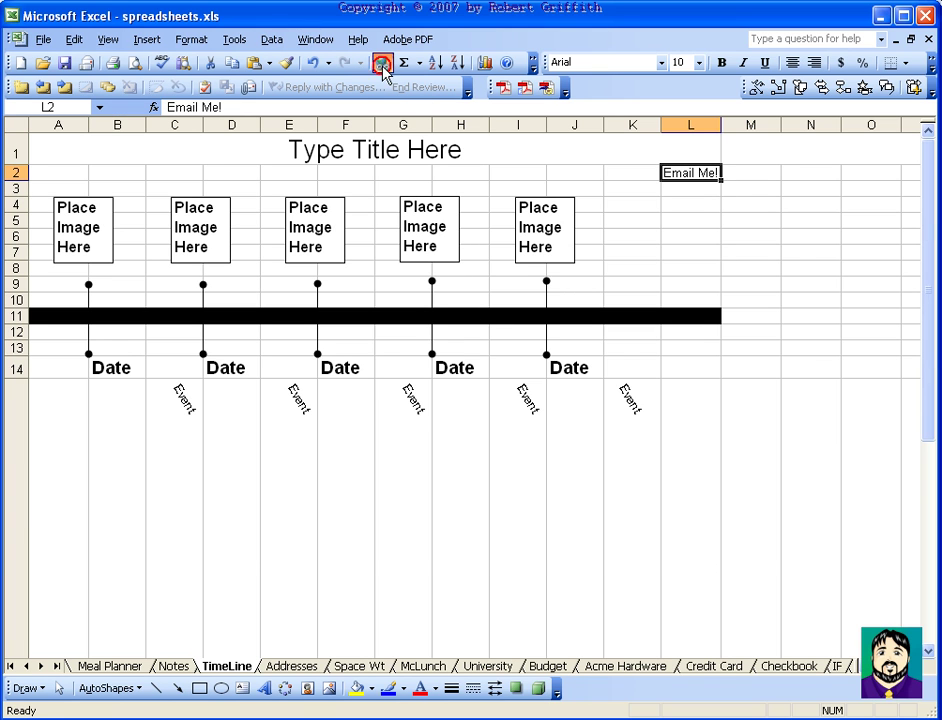
# Link L2 to the author's e-mail address with the subject 'About your tutorials!'
pyautogui.click(382, 62)
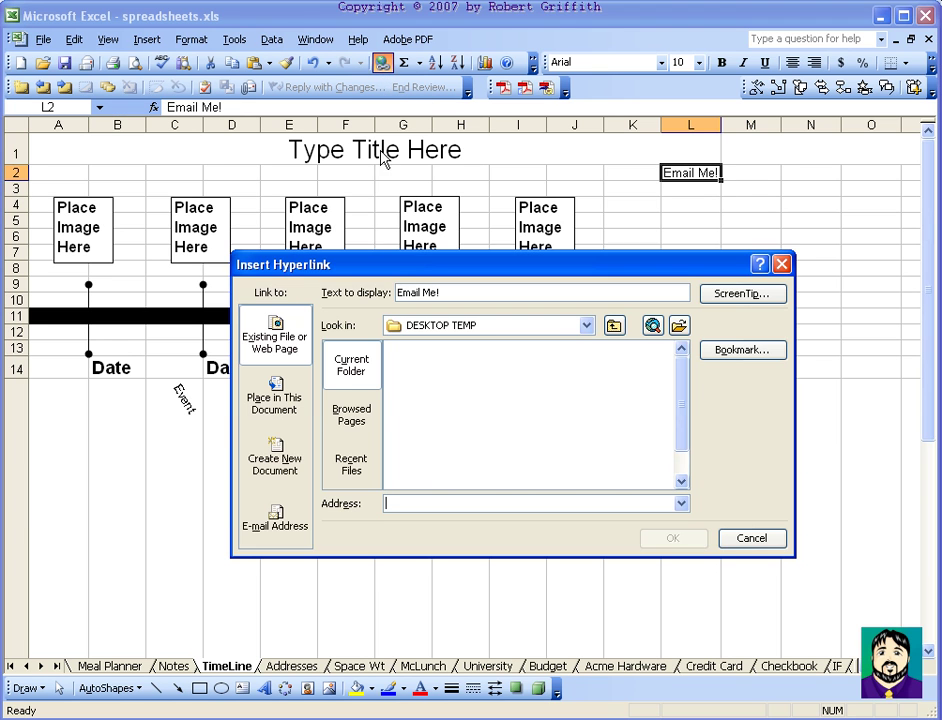
pyautogui.click(286, 510)
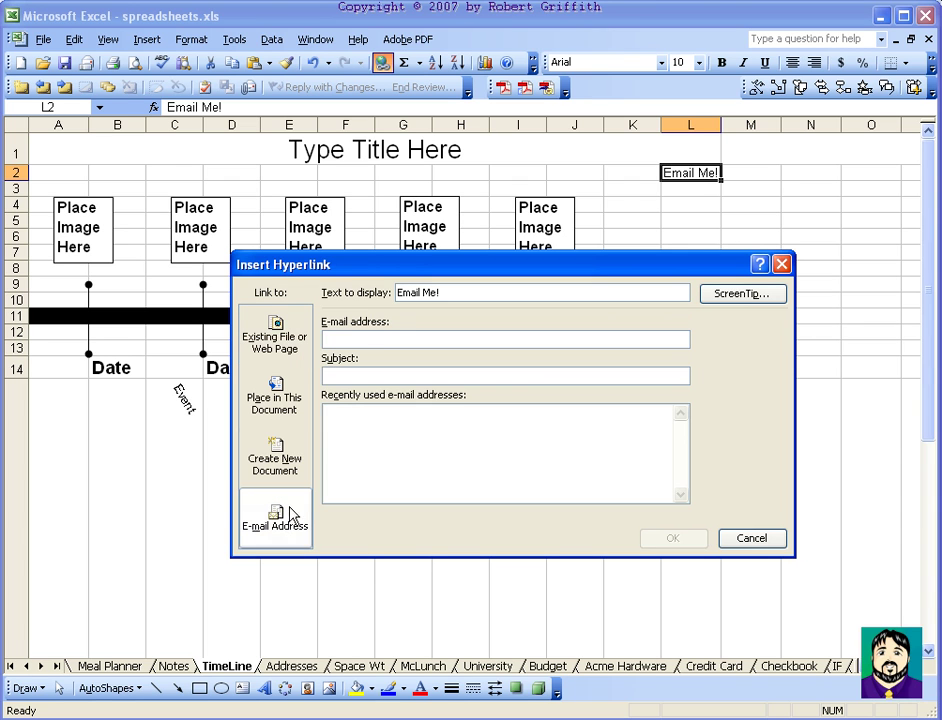
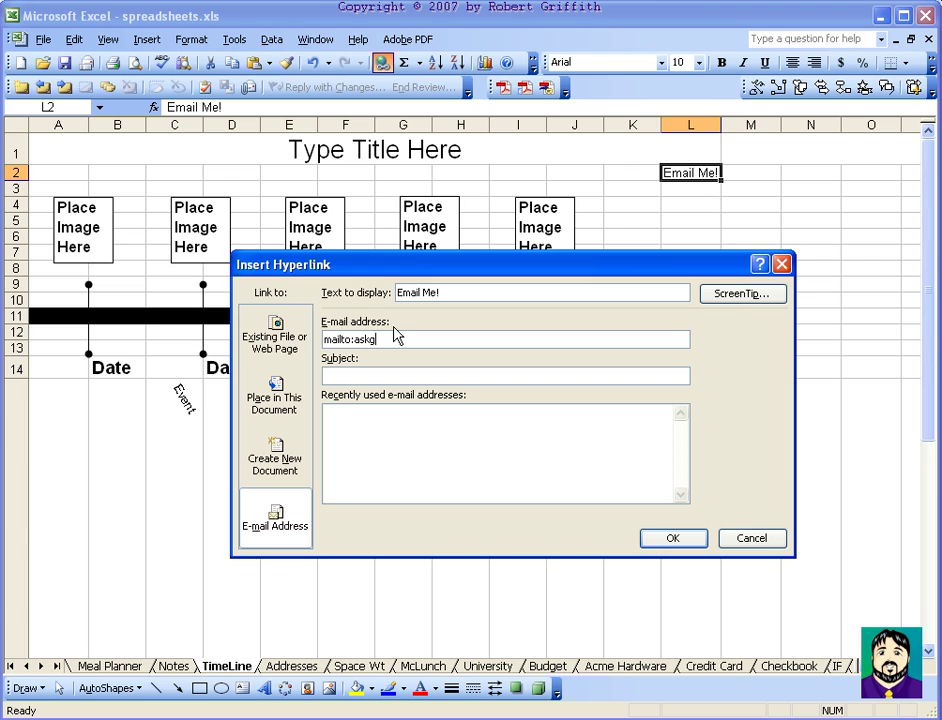
pyautogui.press('Tab')
pyautogui.write('About y')
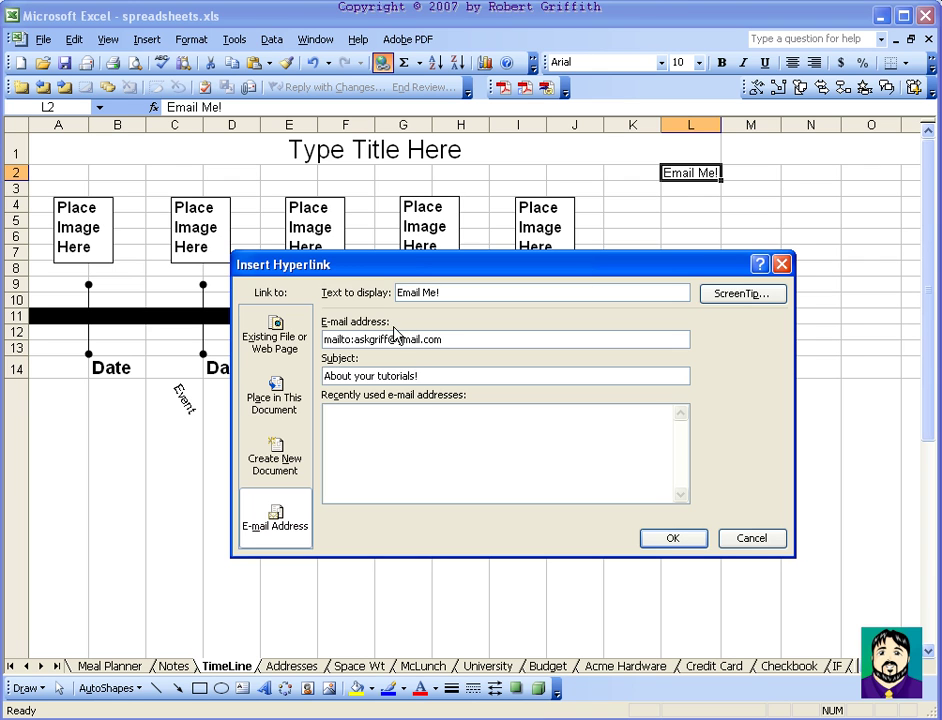
pyautogui.click(688, 538)
pyautogui.click(716, 236)
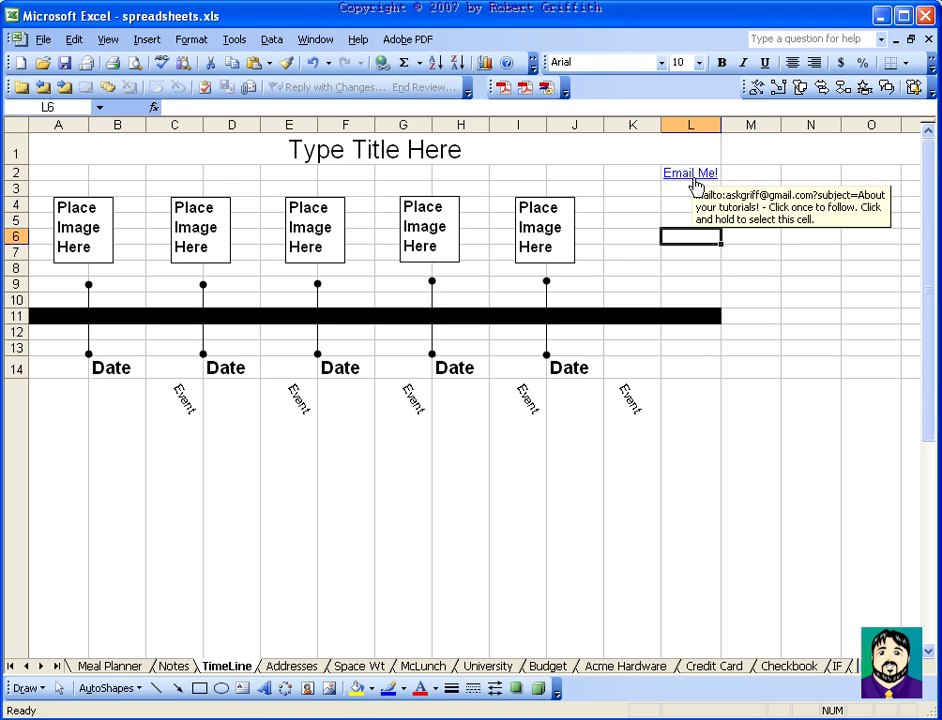
pyautogui.click(816, 265)
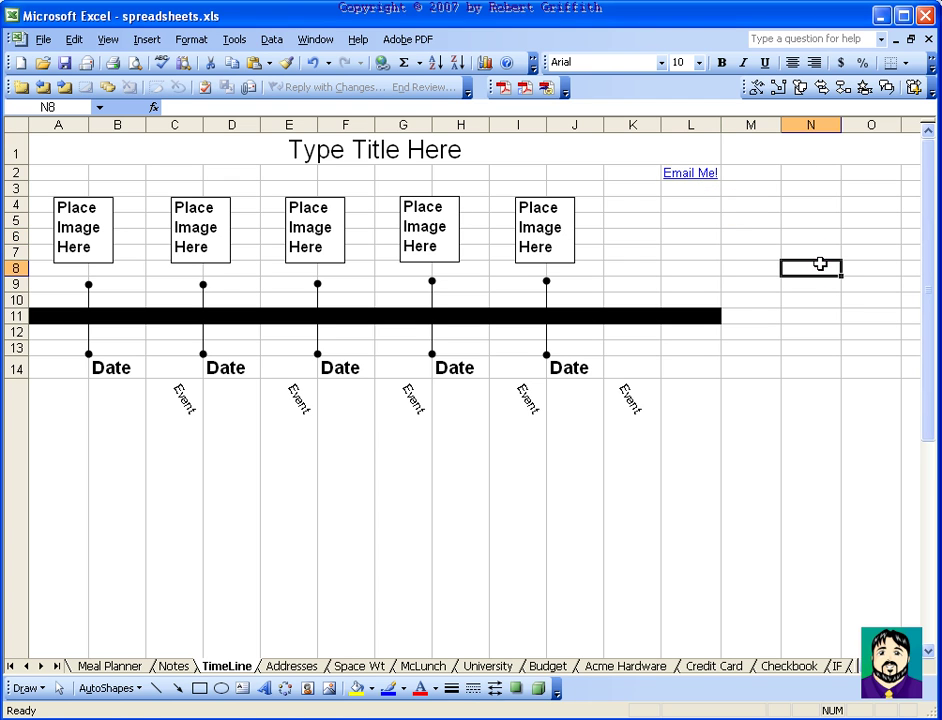